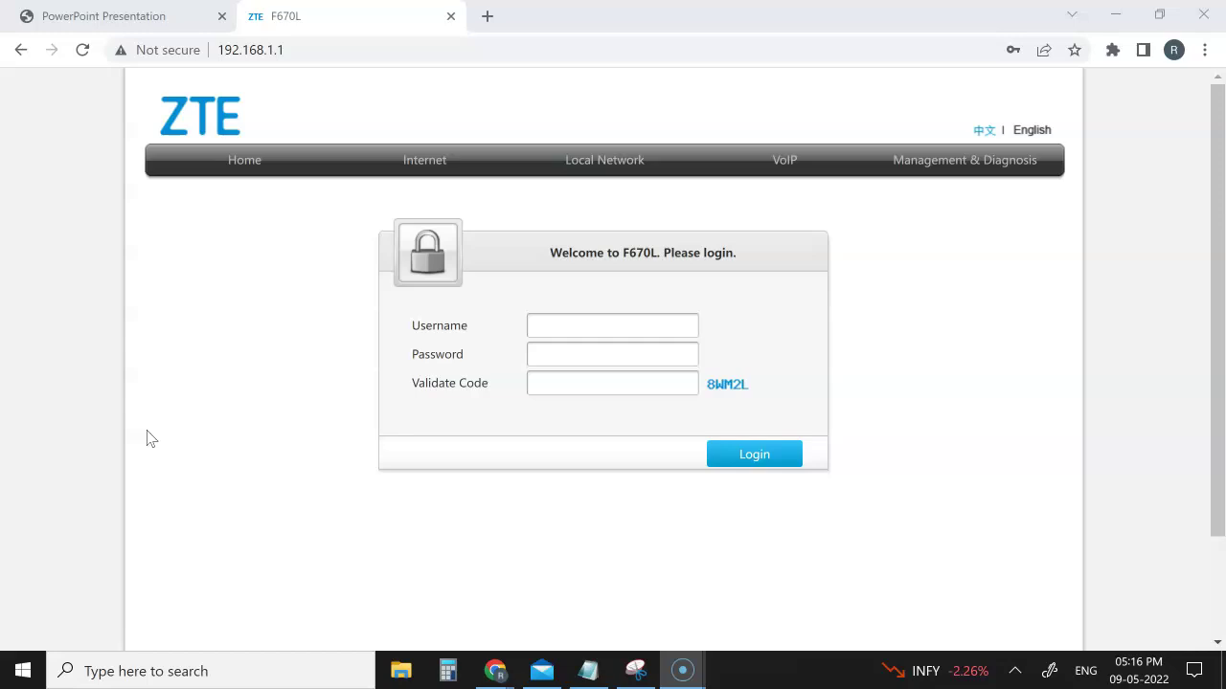
Read through the router setup guide for the login details.
left_click(127, 16)
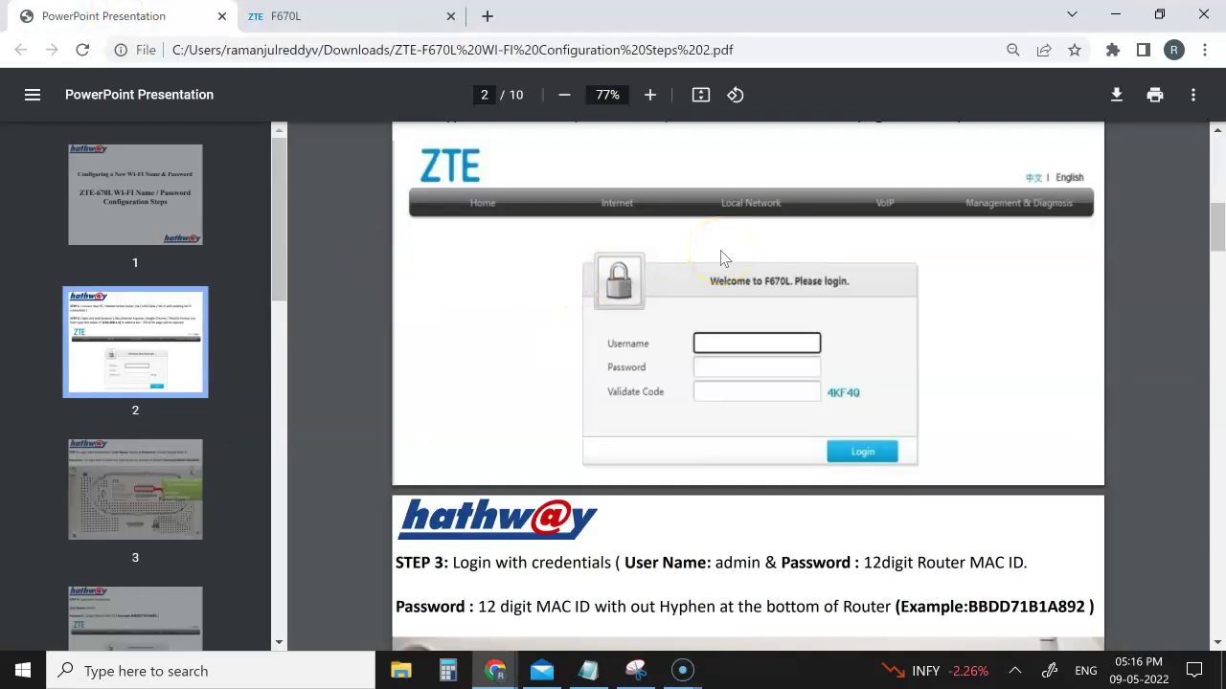
scroll(723, 259, "down", 2)
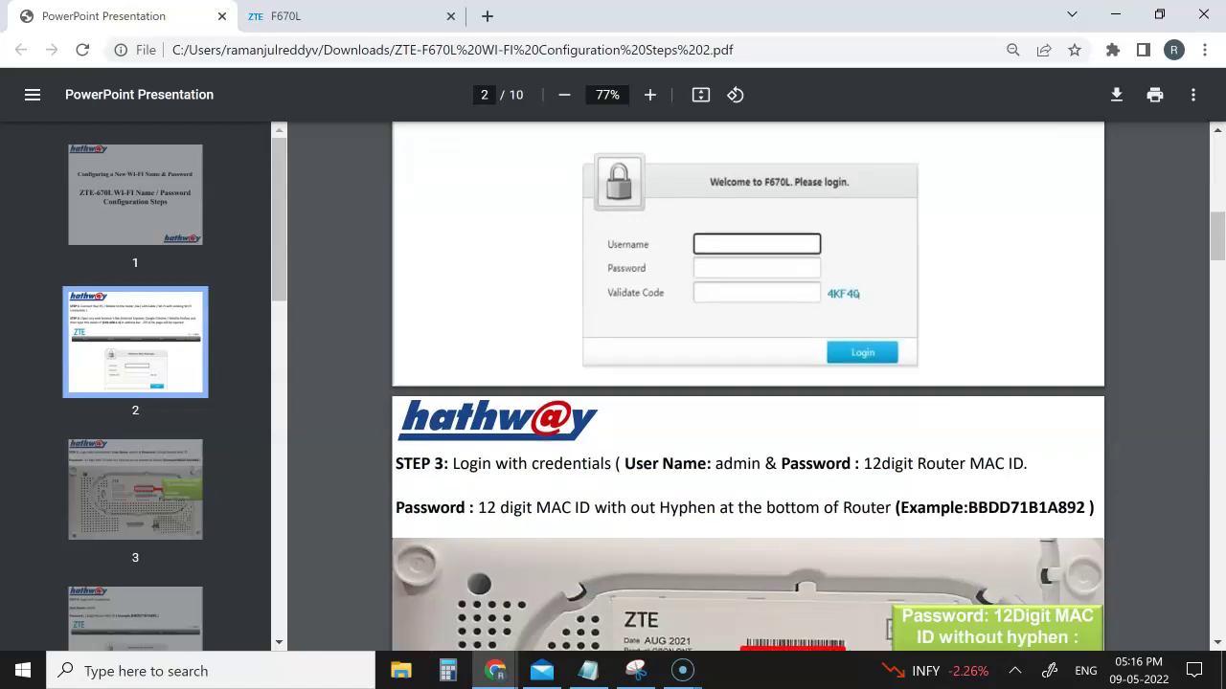
scroll(747, 383, "down", 3)
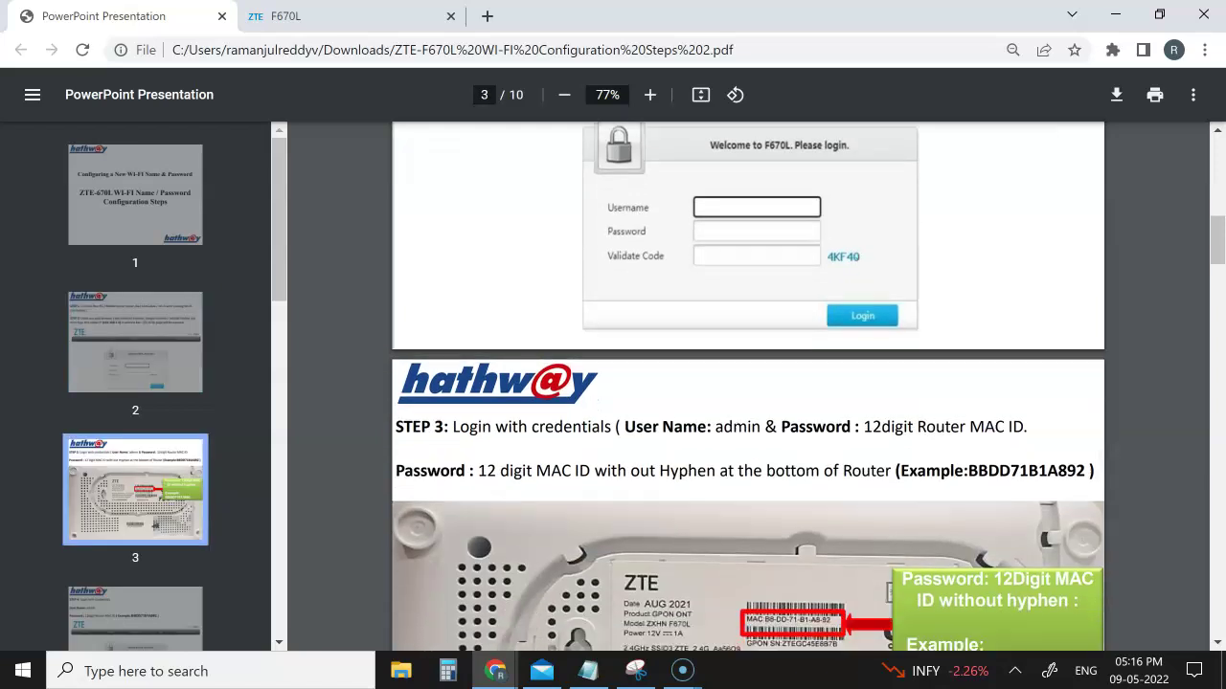
scroll(746, 383, "up", 4)
scroll(747, 383, "up", 10)
scroll(747, 383, "down", 10)
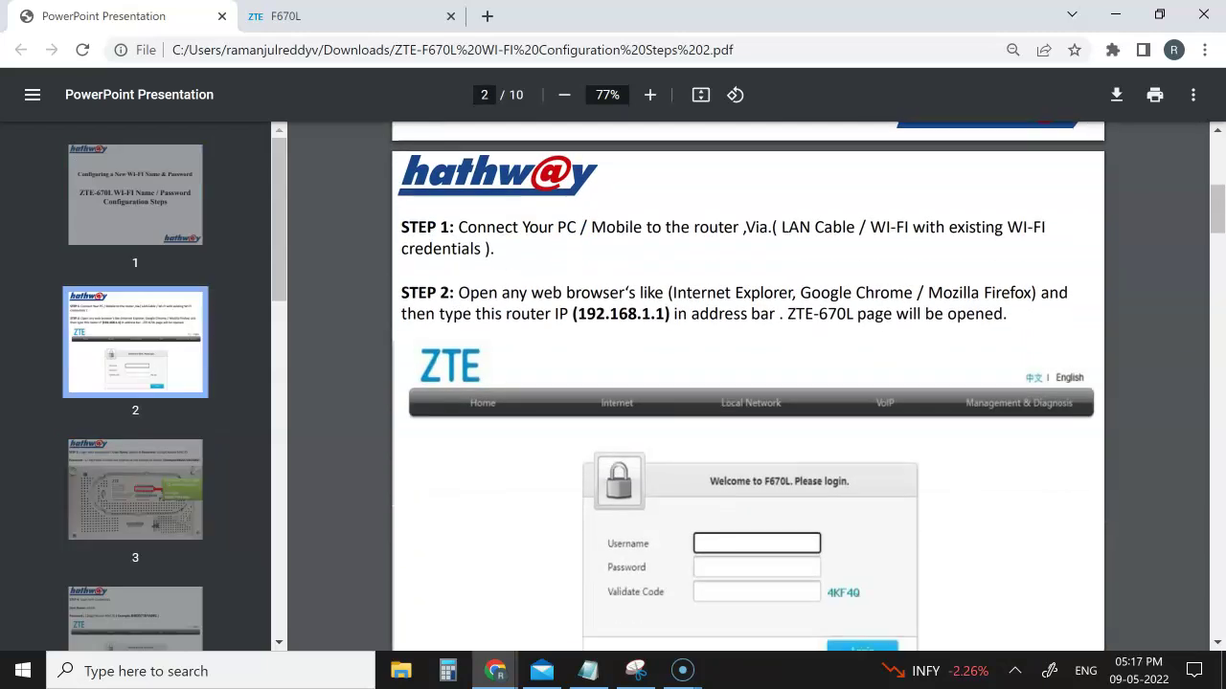
scroll(747, 383, "down", 1)
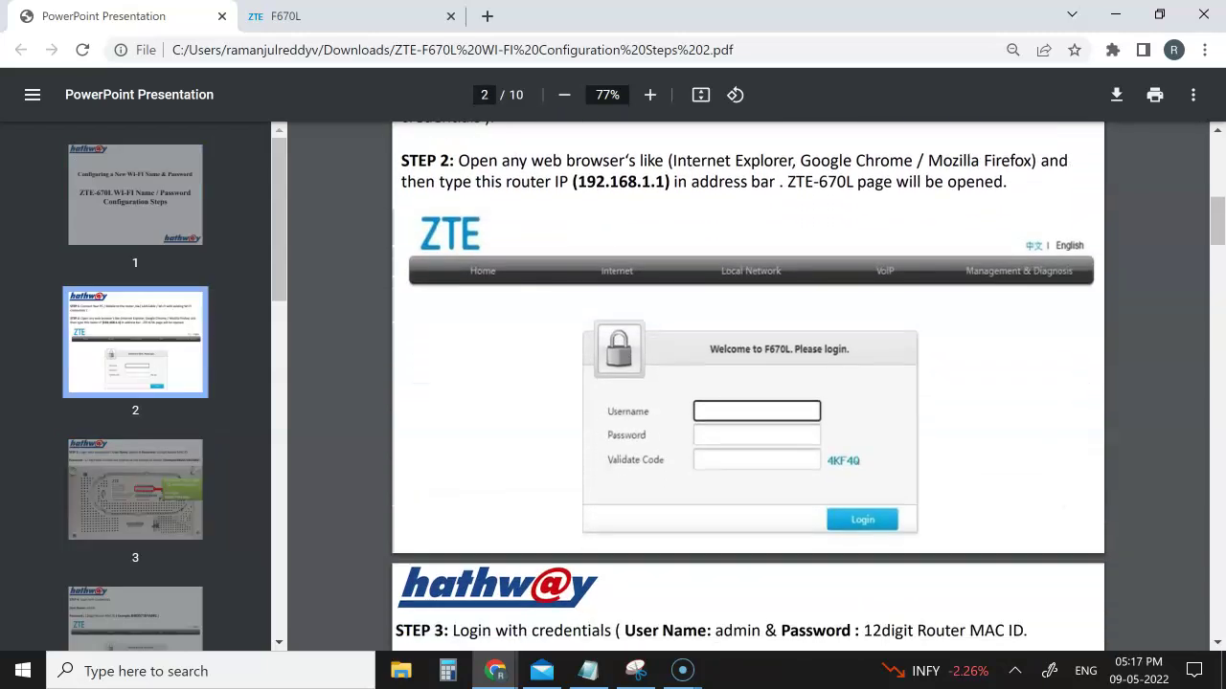
scroll(746, 383, "down", 1)
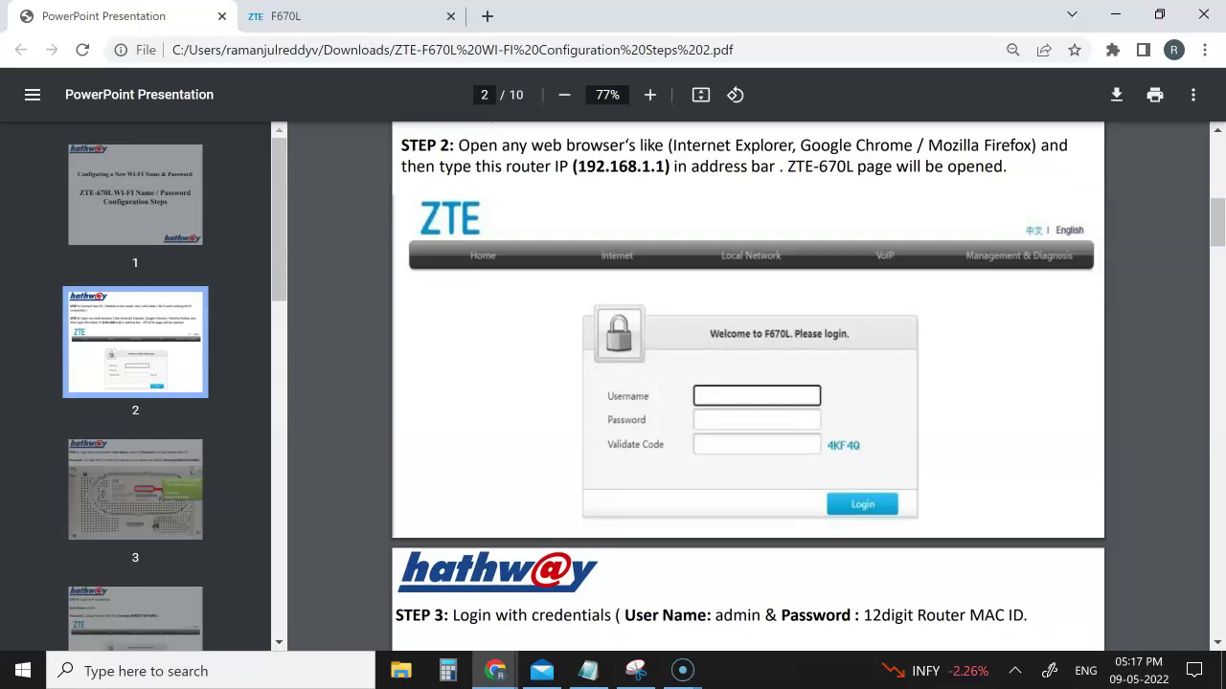
Check the login page, then continue reading further down the setup guide.
left_click(355, 13)
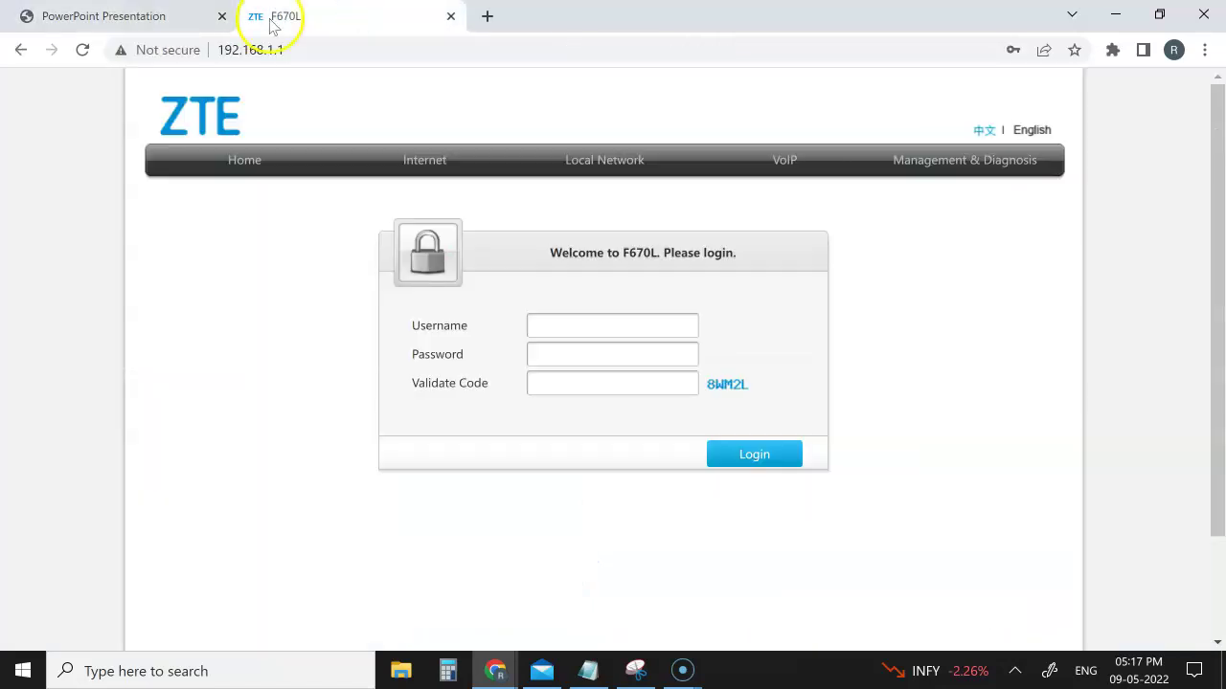
left_click(161, 25)
scroll(620, 316, "down", 2)
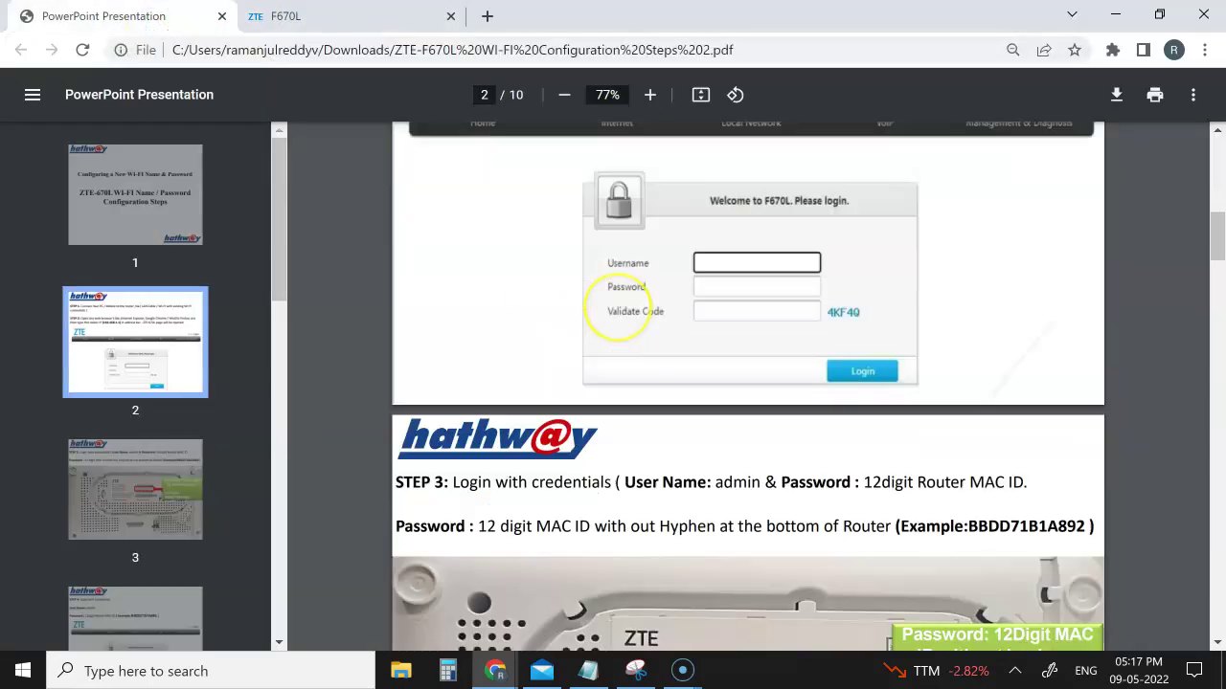
scroll(619, 316, "down", 1)
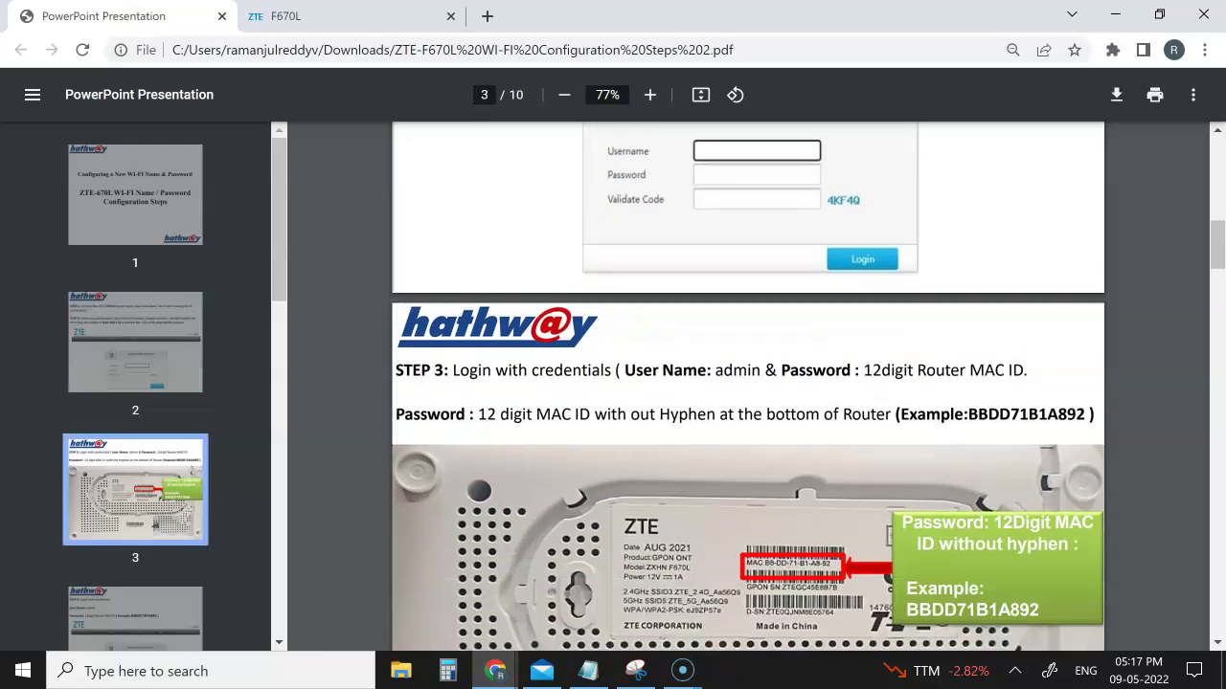
scroll(748, 386, "down", 1)
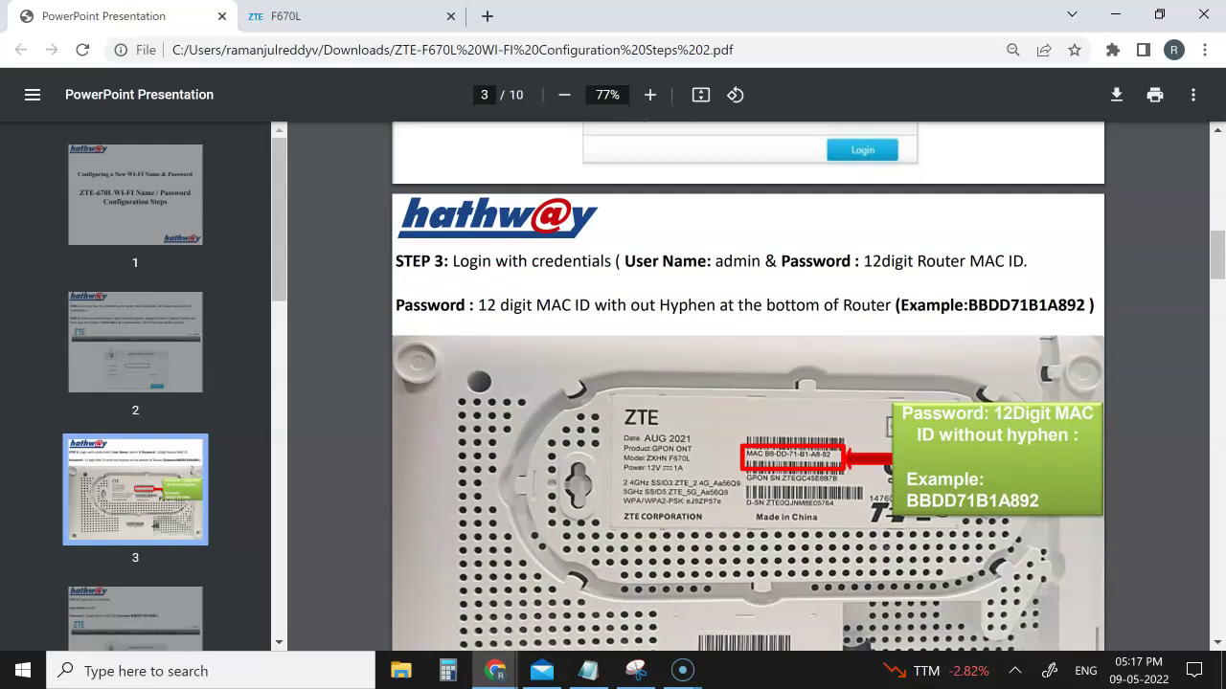
scroll(748, 386, "down", 1)
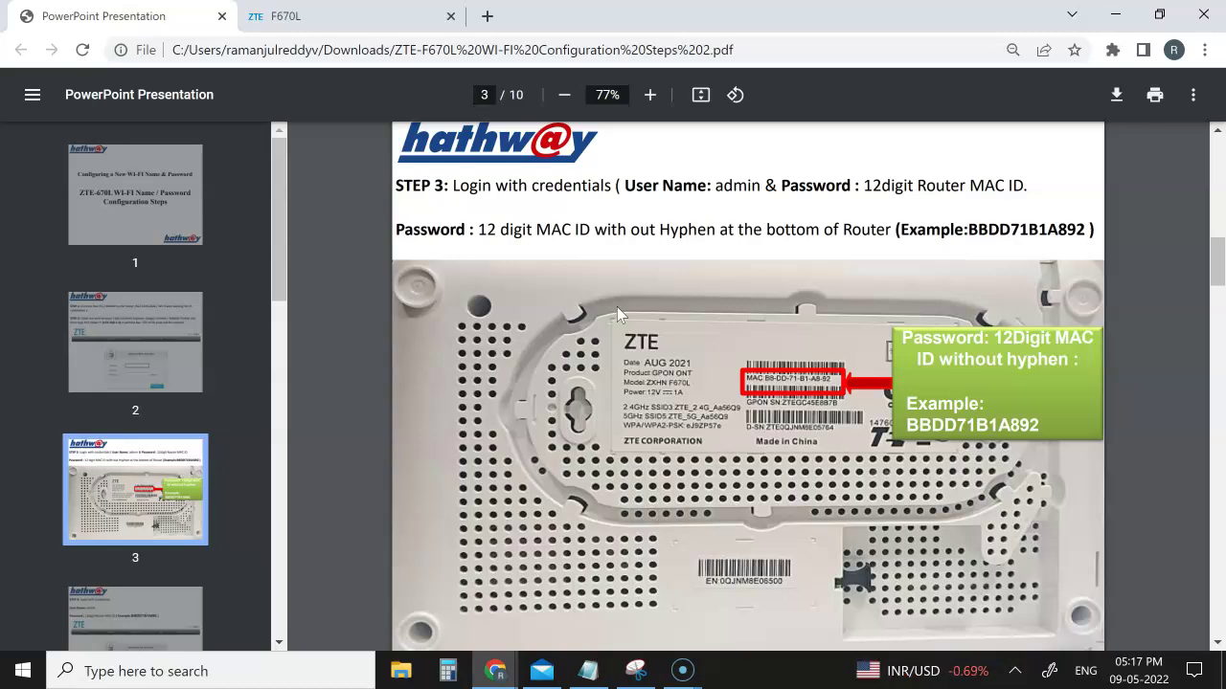
scroll(616, 307, "down", 5)
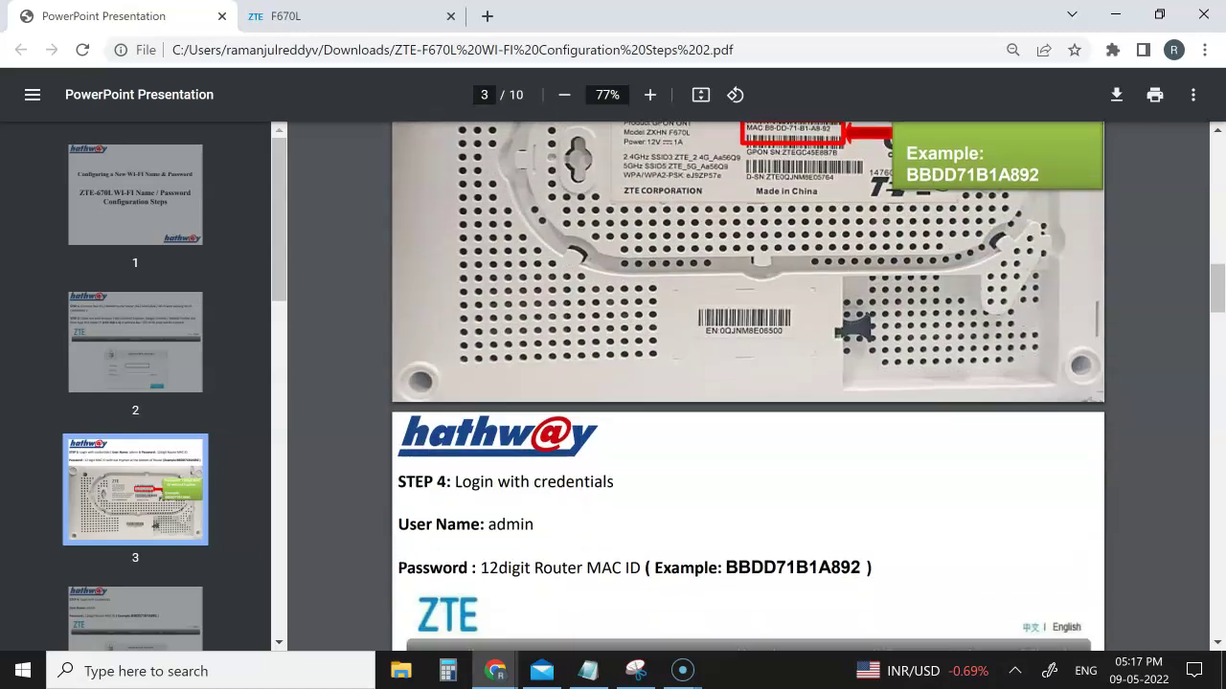
scroll(747, 383, "up", 2)
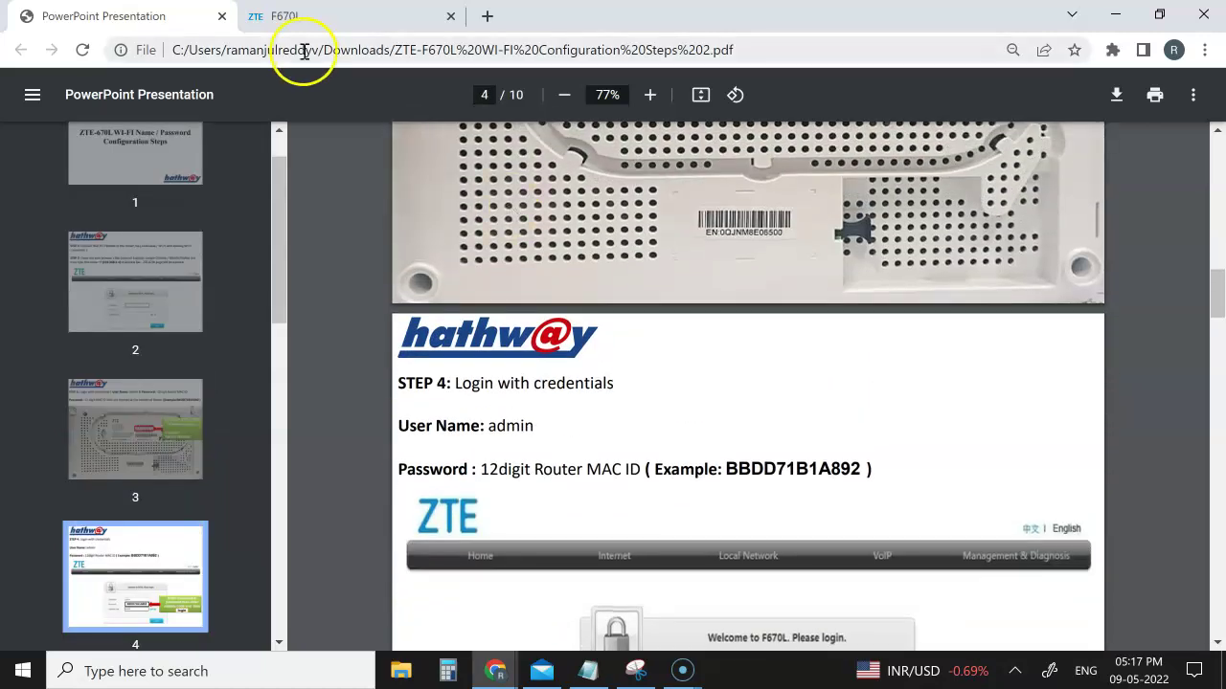
Fill the login form with username admin, the router password and the displayed validate code.
left_click(305, 19)
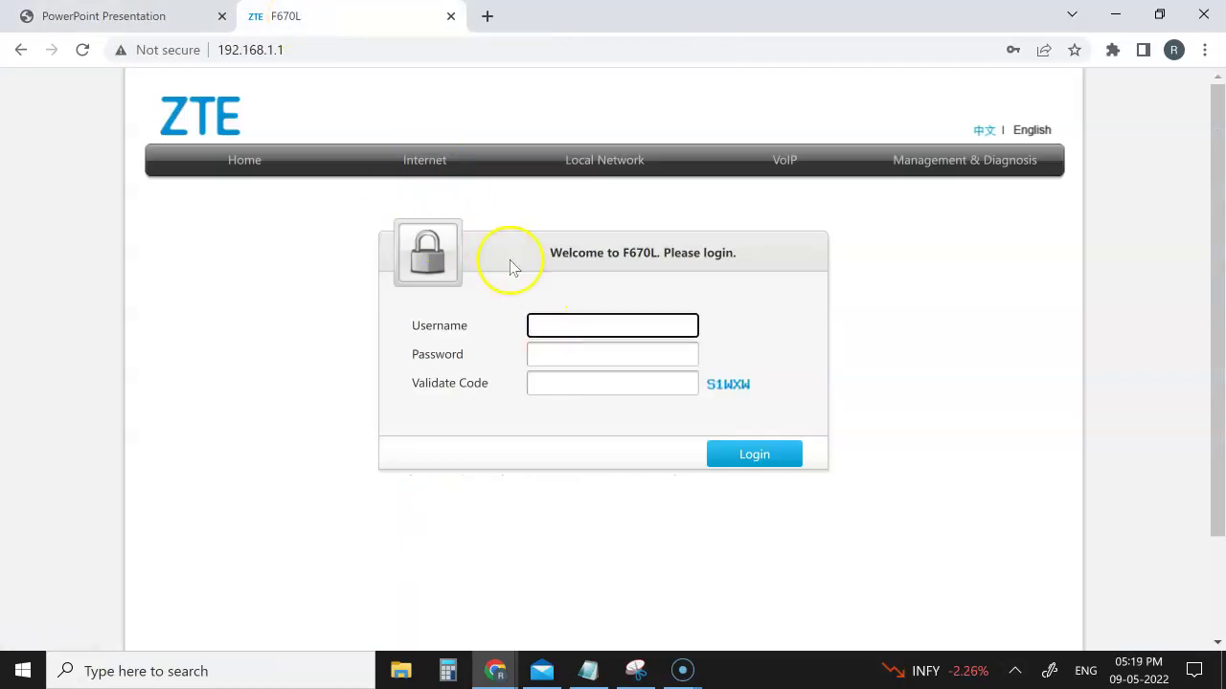
left_click(559, 326)
type("admin")
key("Tab")
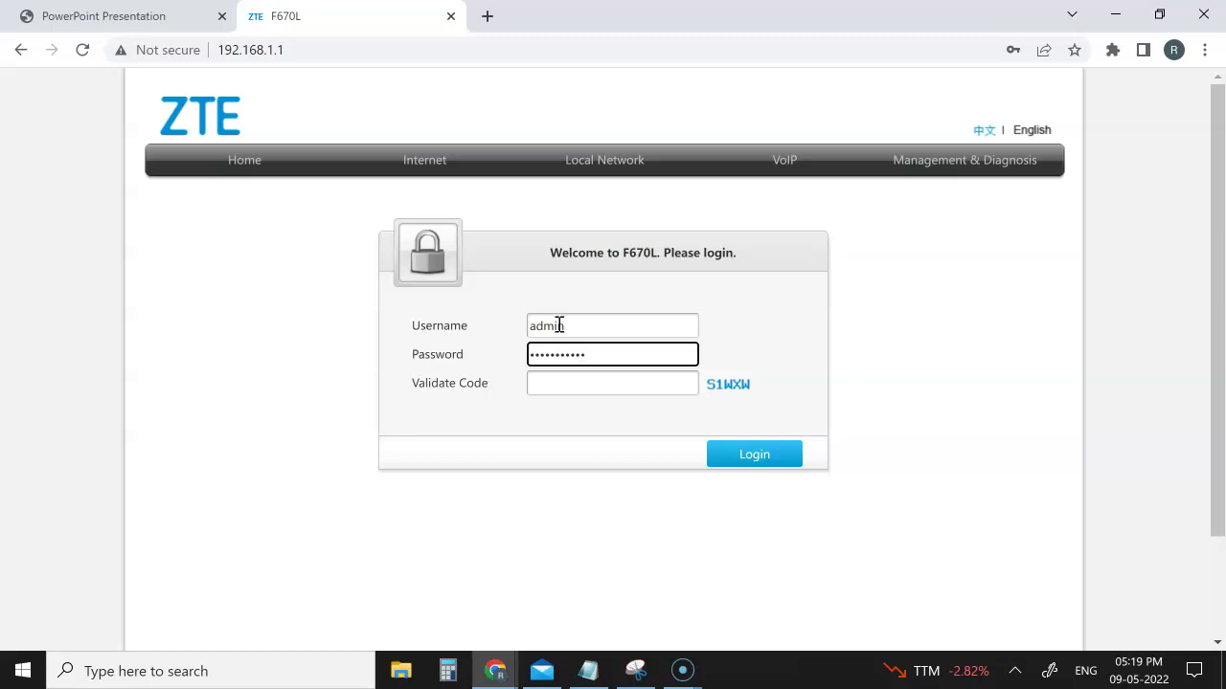
left_click(609, 384)
type("S1WXW")
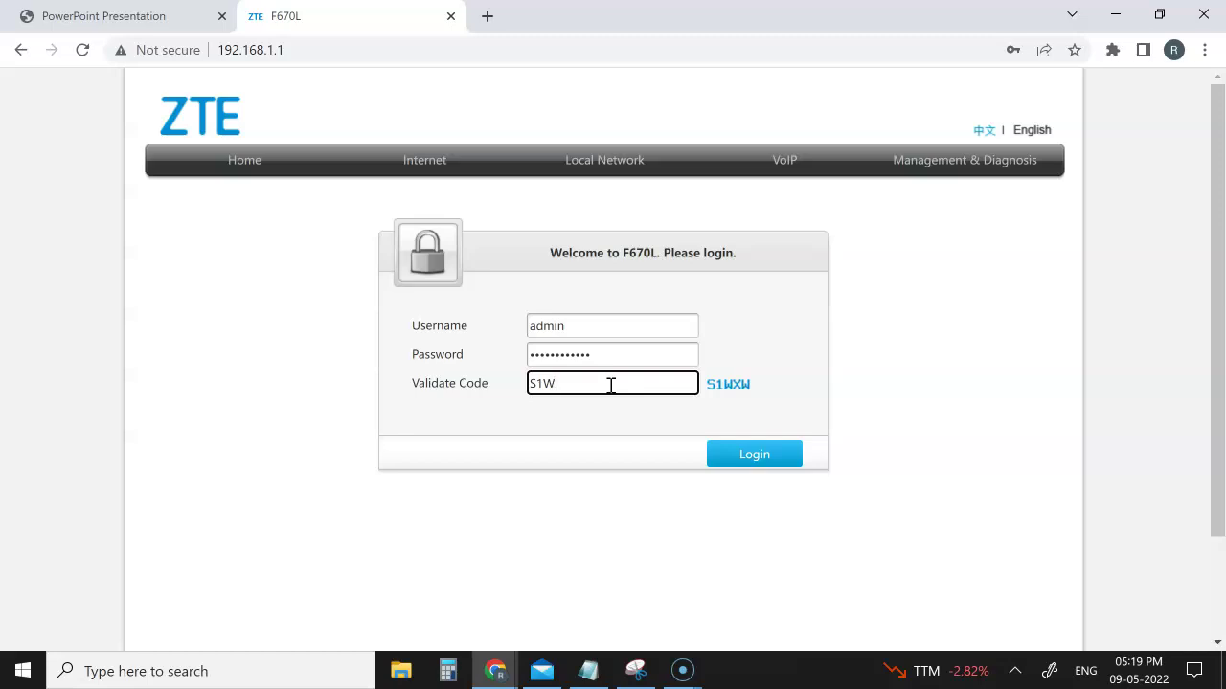
Log in, then view the WAN, Firewall, Local Service Control and Filter Criteria pages.
left_click(763, 458)
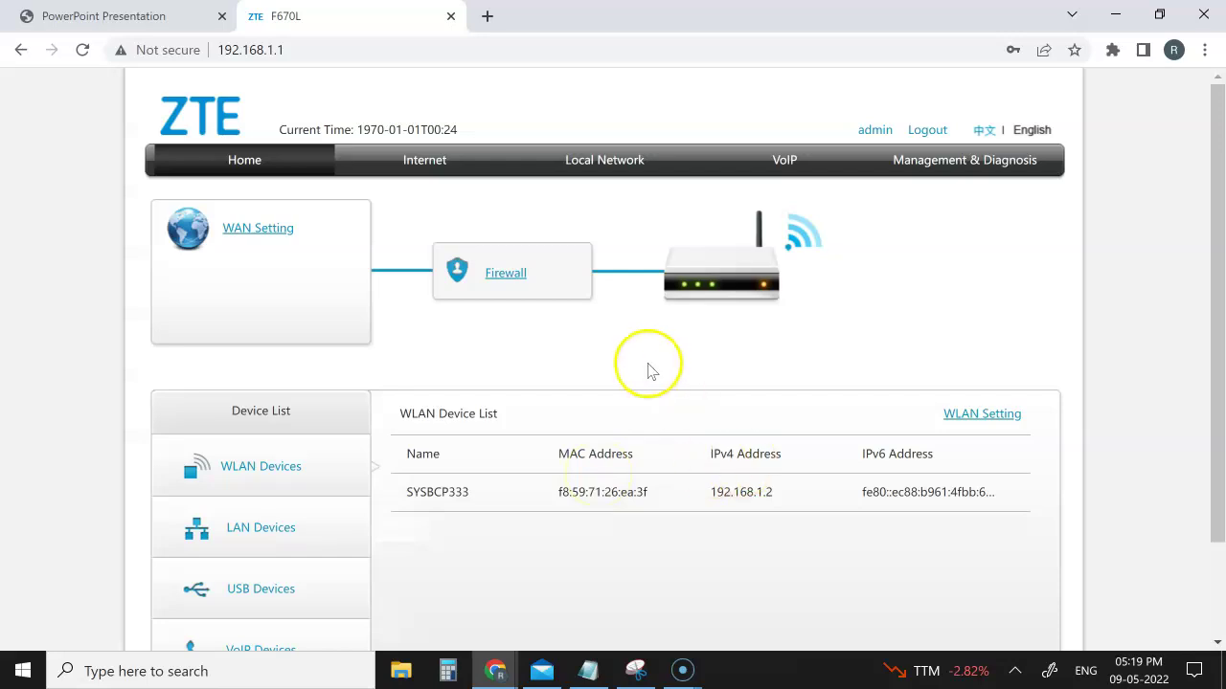
scroll(1212, 240, "down", 1)
scroll(1212, 240, "up", 1)
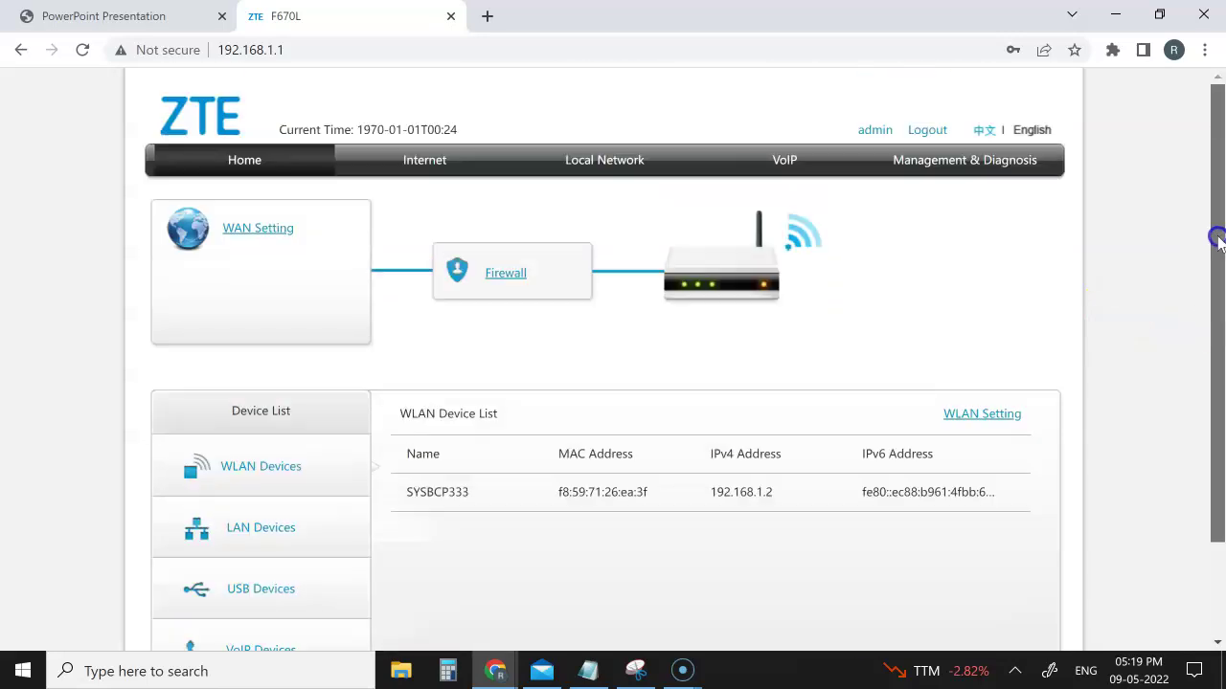
left_click(423, 162)
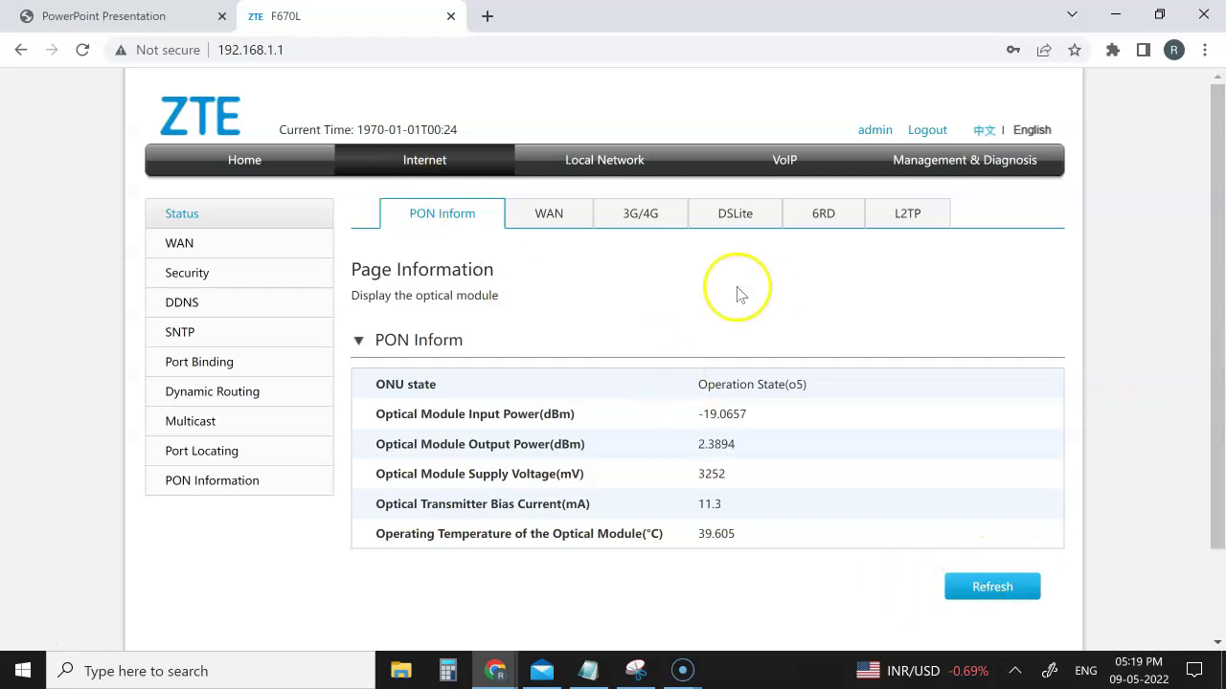
left_click(180, 251)
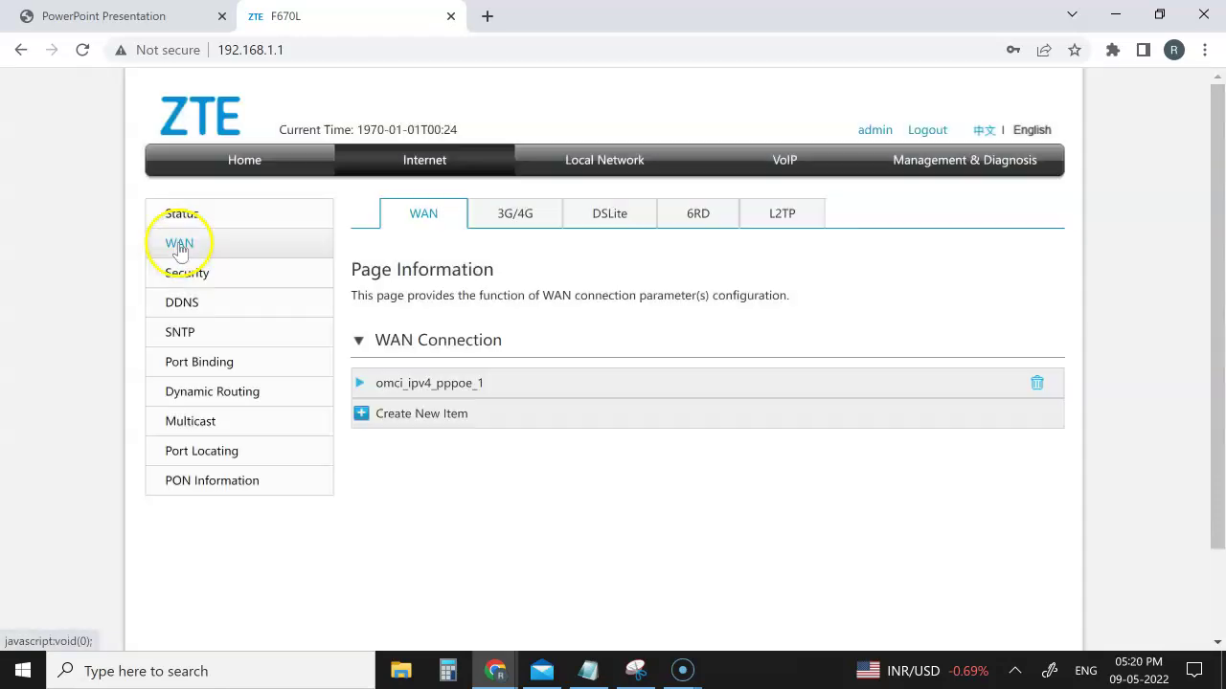
left_click(185, 273)
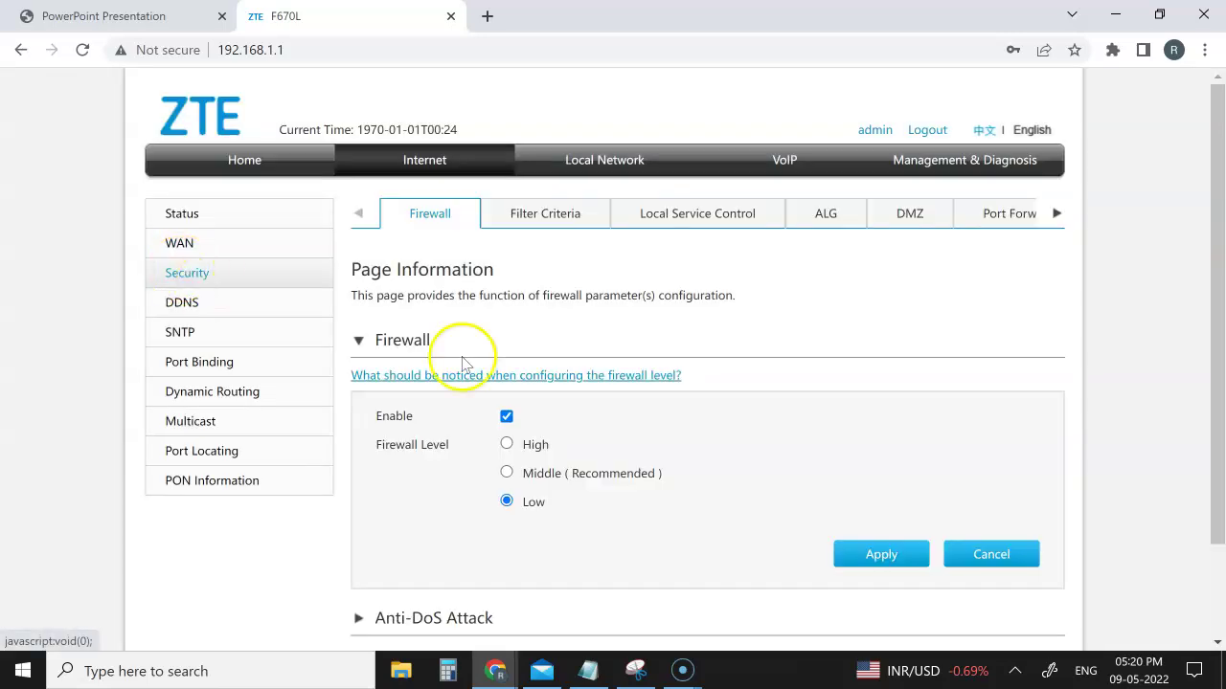
left_click_drag(1214, 346, 1214, 438)
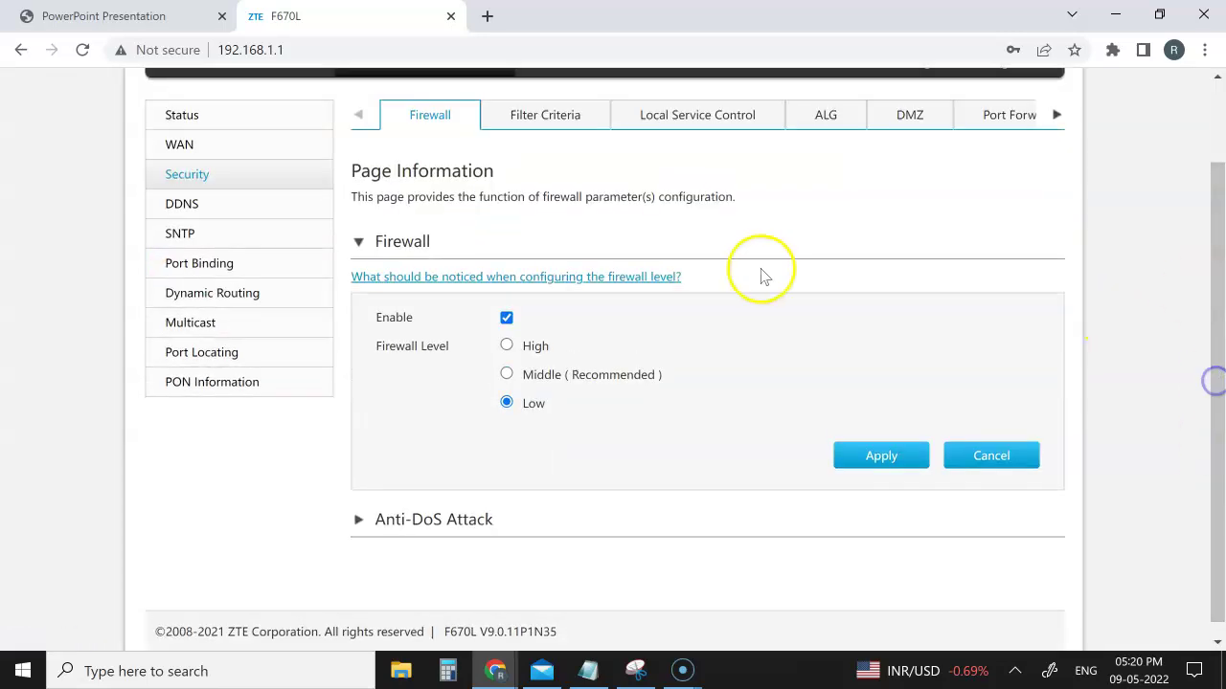
left_click(660, 115)
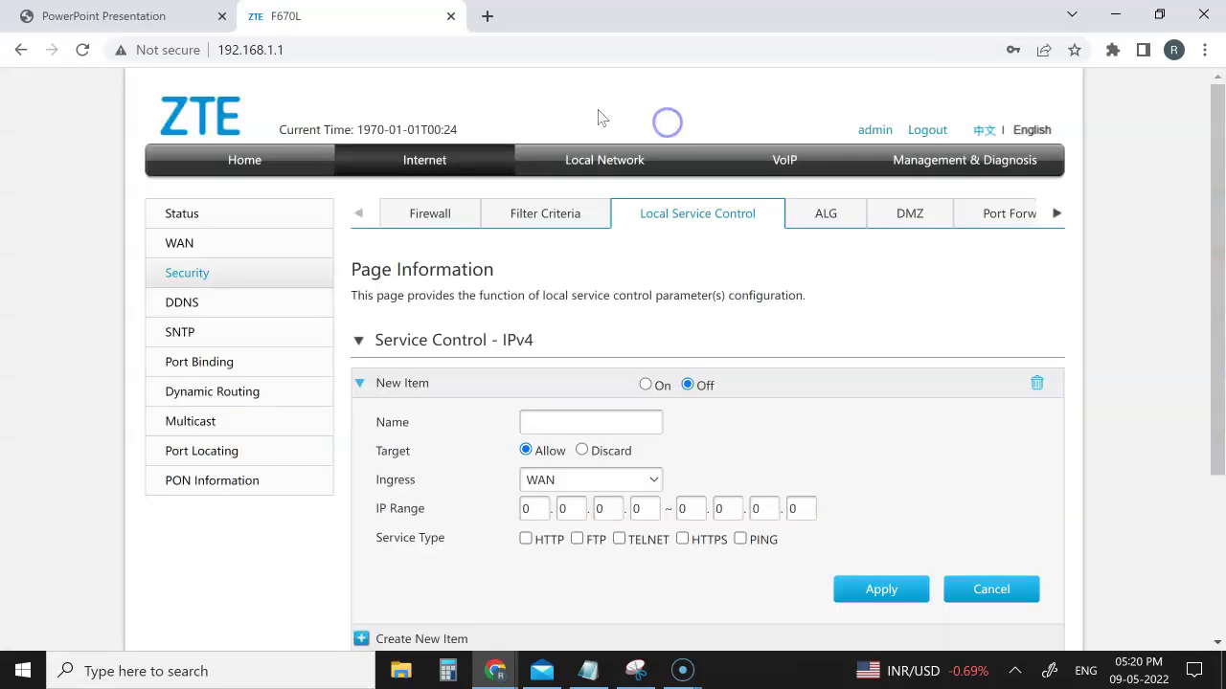
left_click(522, 217)
left_click(428, 214)
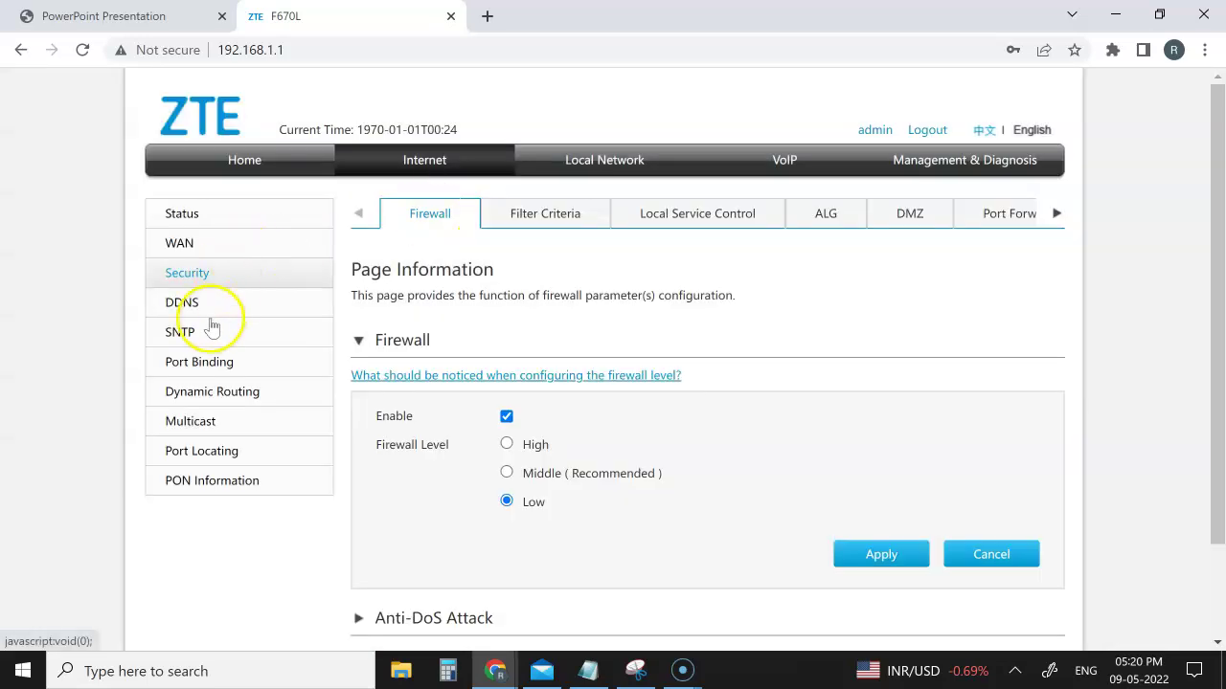
Browse the DDNS, SNTP, Port Binding, Dynamic Routing, Multicast, Port Locating and PON pages, then open Local Network.
left_click(182, 303)
left_click(178, 334)
left_click(196, 364)
left_click(203, 392)
left_click(196, 422)
left_click(199, 458)
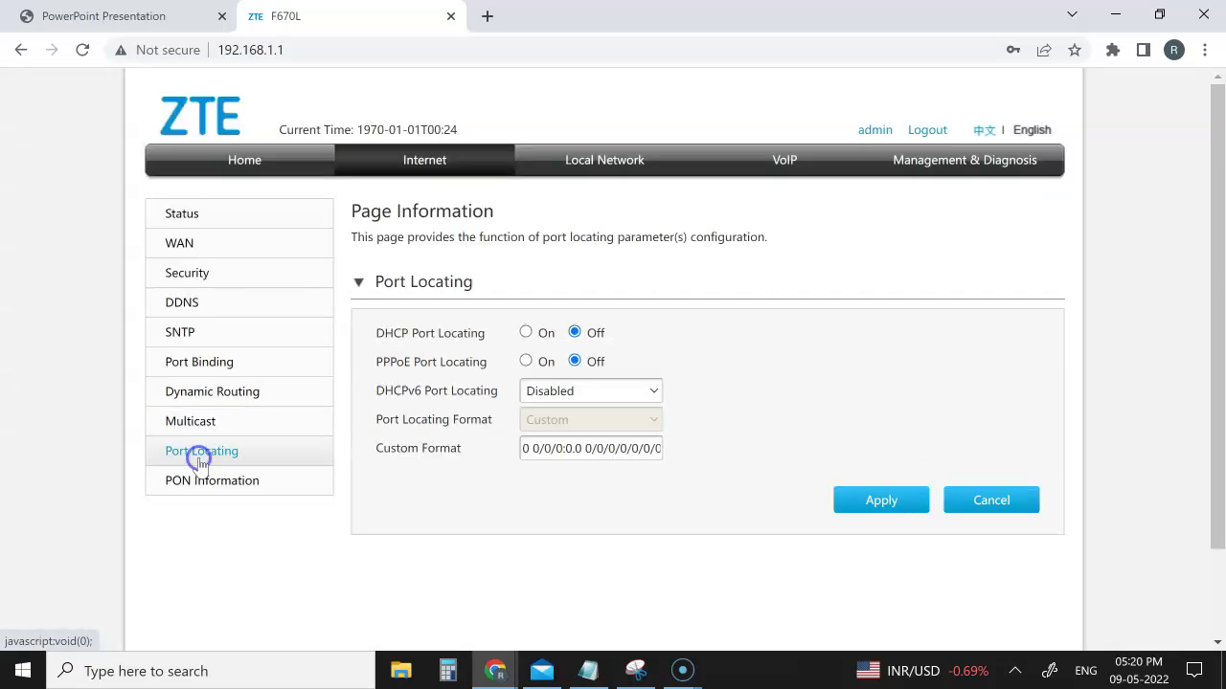
left_click(192, 476)
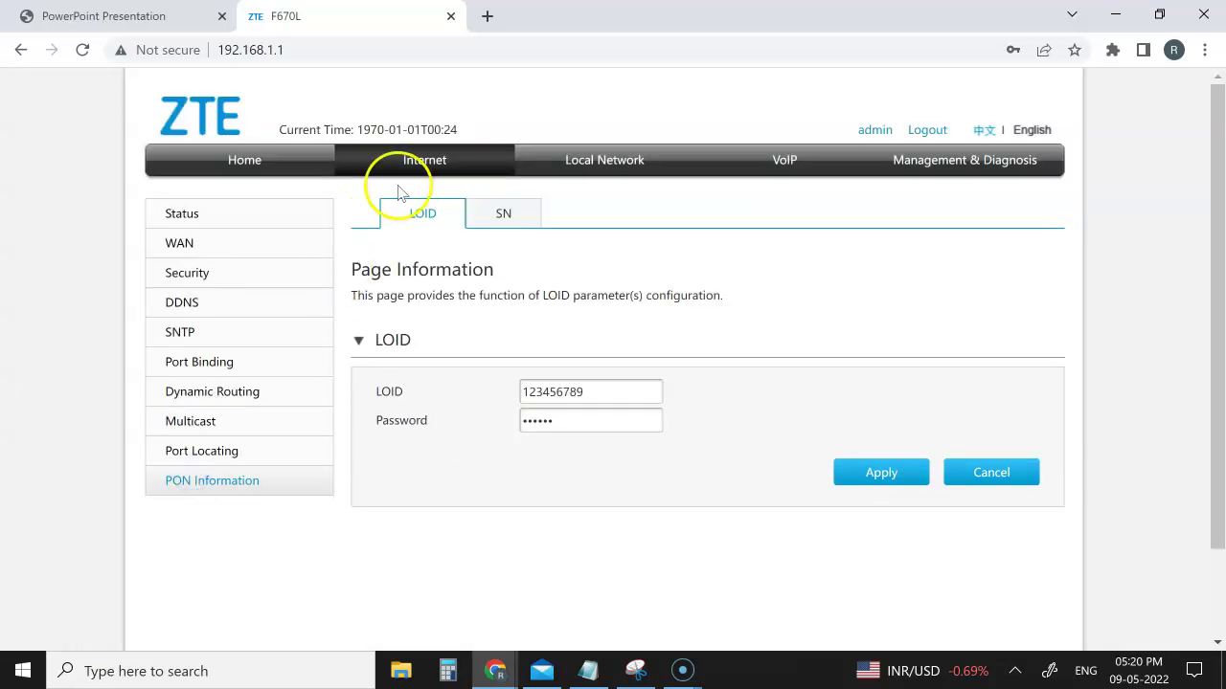
left_click(603, 163)
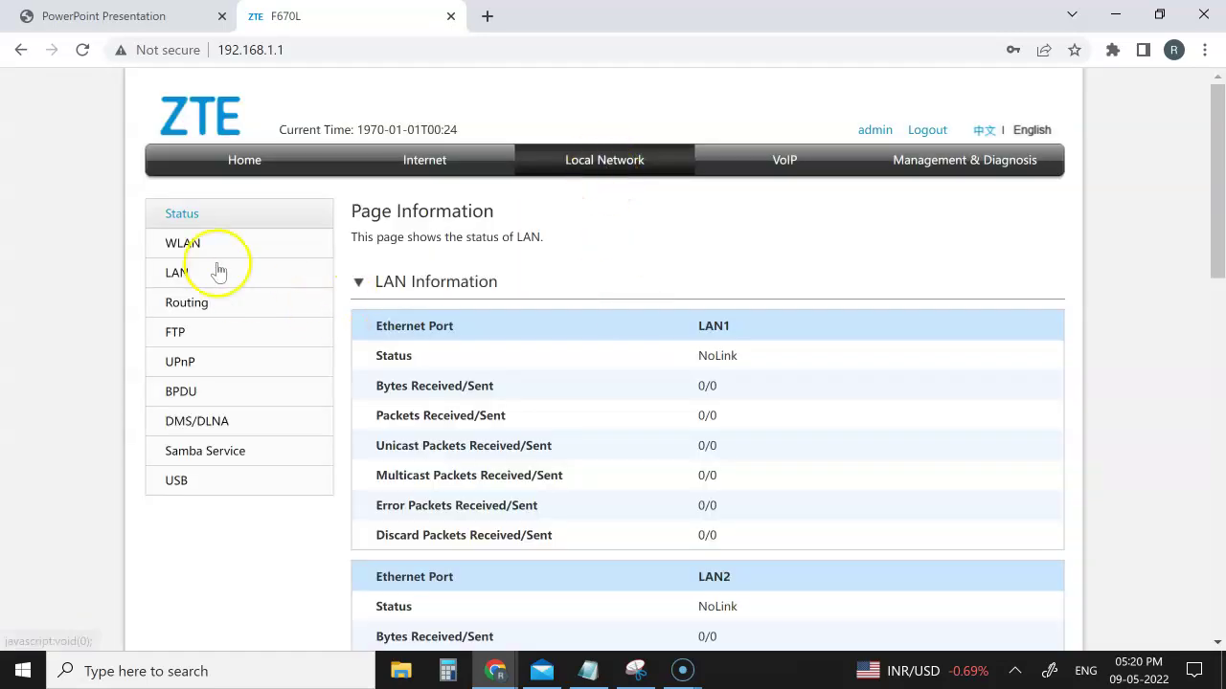
Open WLAN Basic settings with the Global and SSID Configuration sections expanded.
left_click(191, 242)
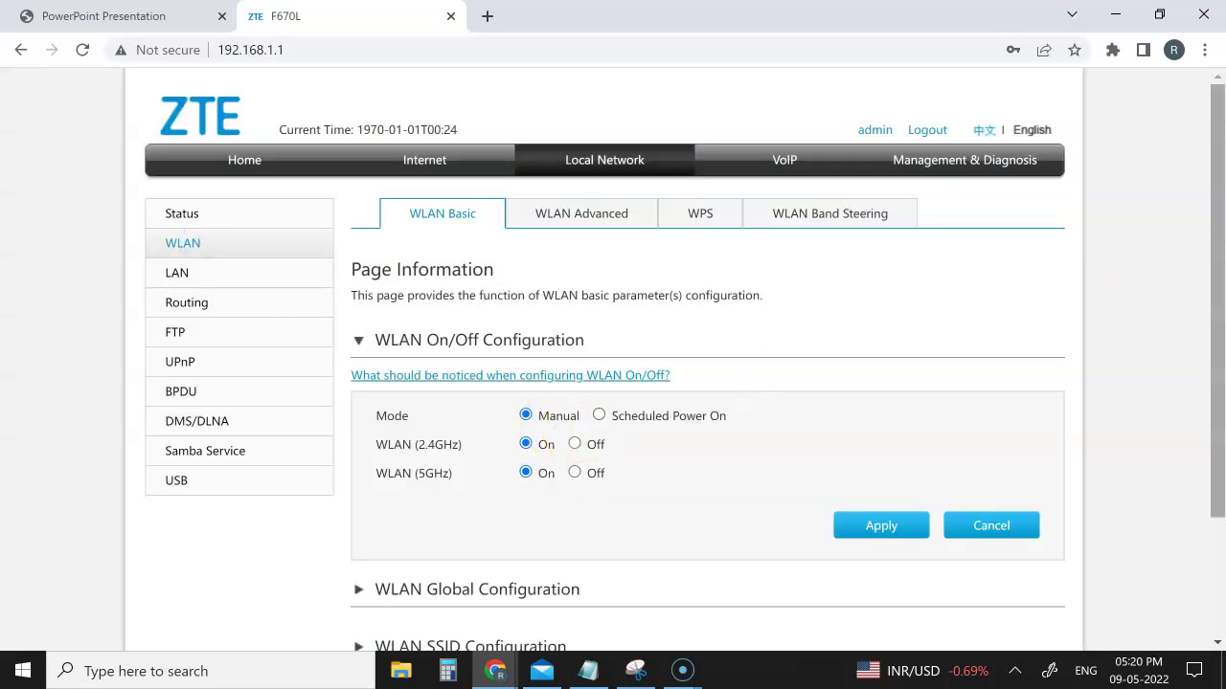
scroll(1193, 427, "down", 3)
scroll(1143, 322, "up", 2)
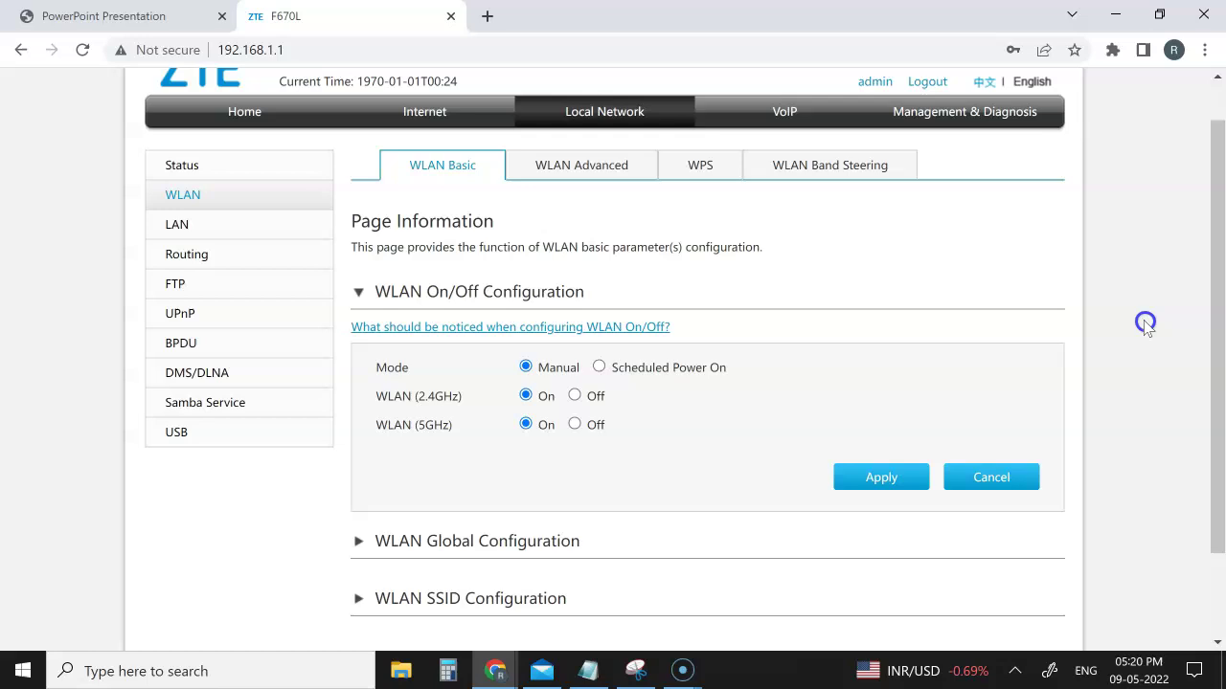
left_click(490, 544)
scroll(570, 536, "down", 4)
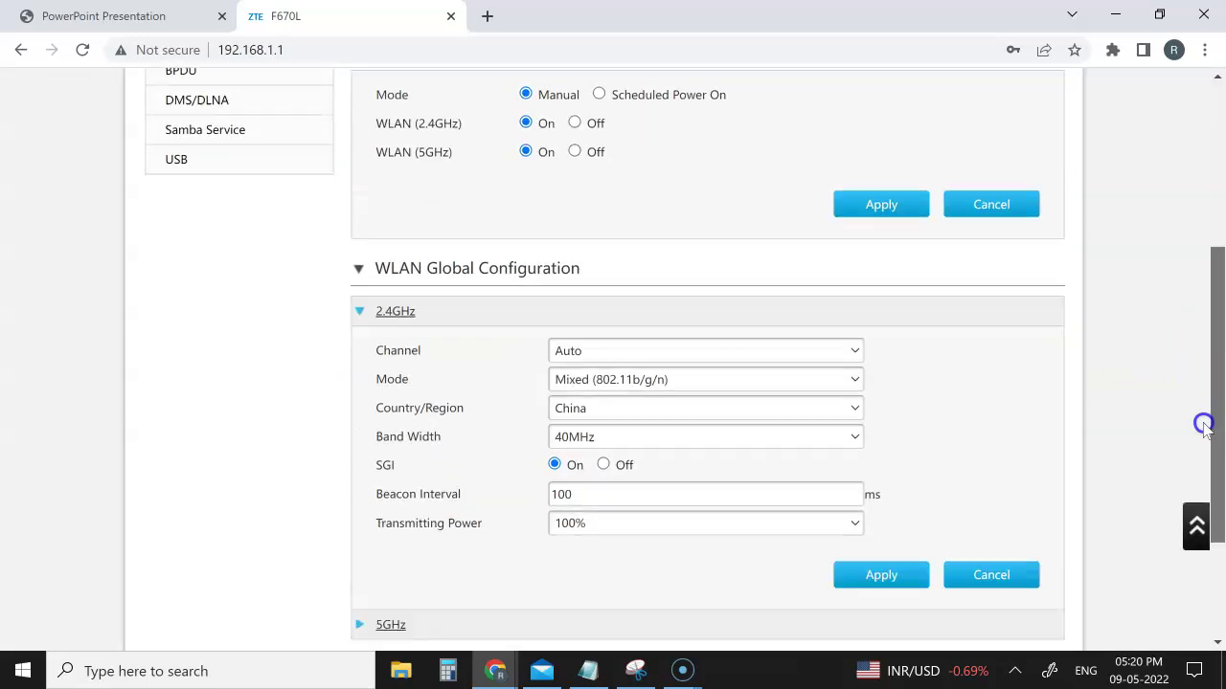
left_click(565, 533)
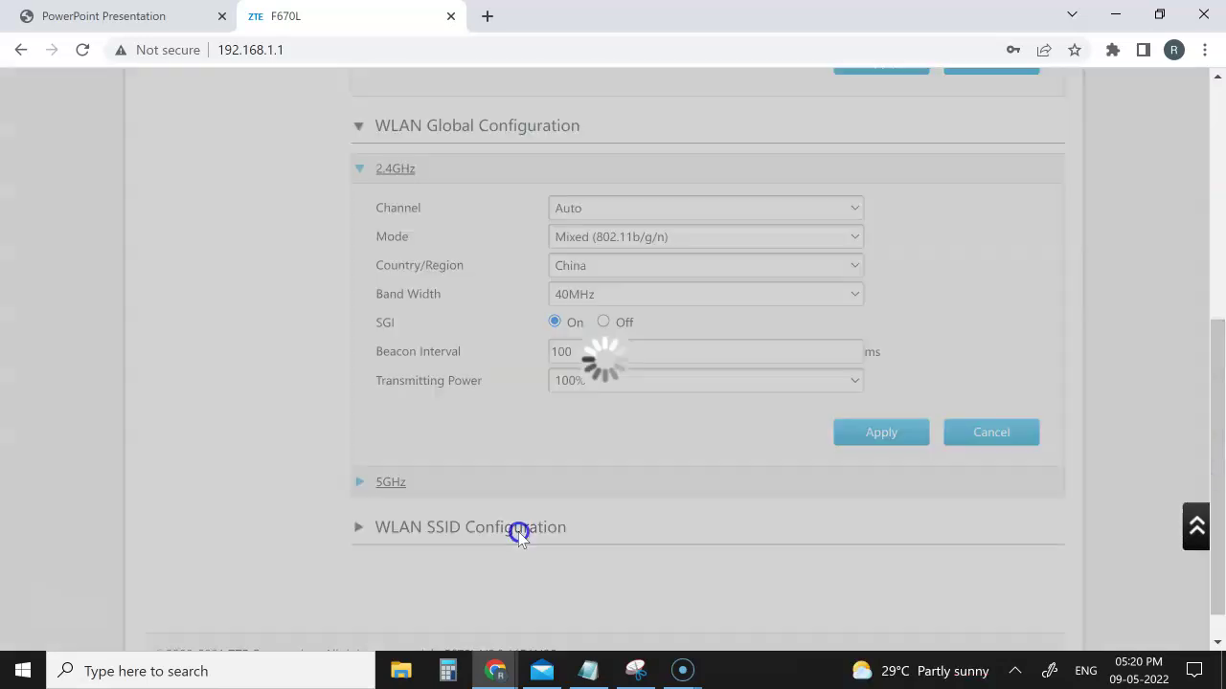
Expand SSID2 and SSID3 (2.4GHz) and reveal SSID3's WPA passphrase.
left_click_drag(1214, 308, 1218, 591)
left_click_drag(1218, 526, 1206, 115)
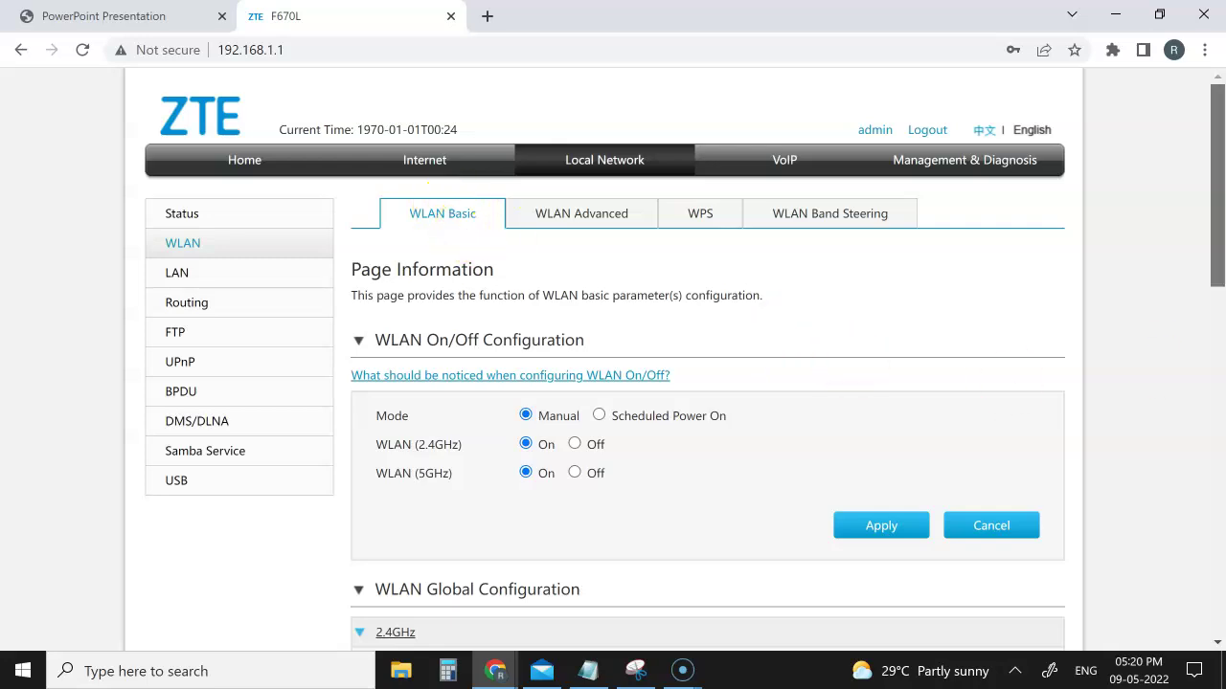
left_click(1217, 370)
left_click_drag(1217, 437, 1218, 523)
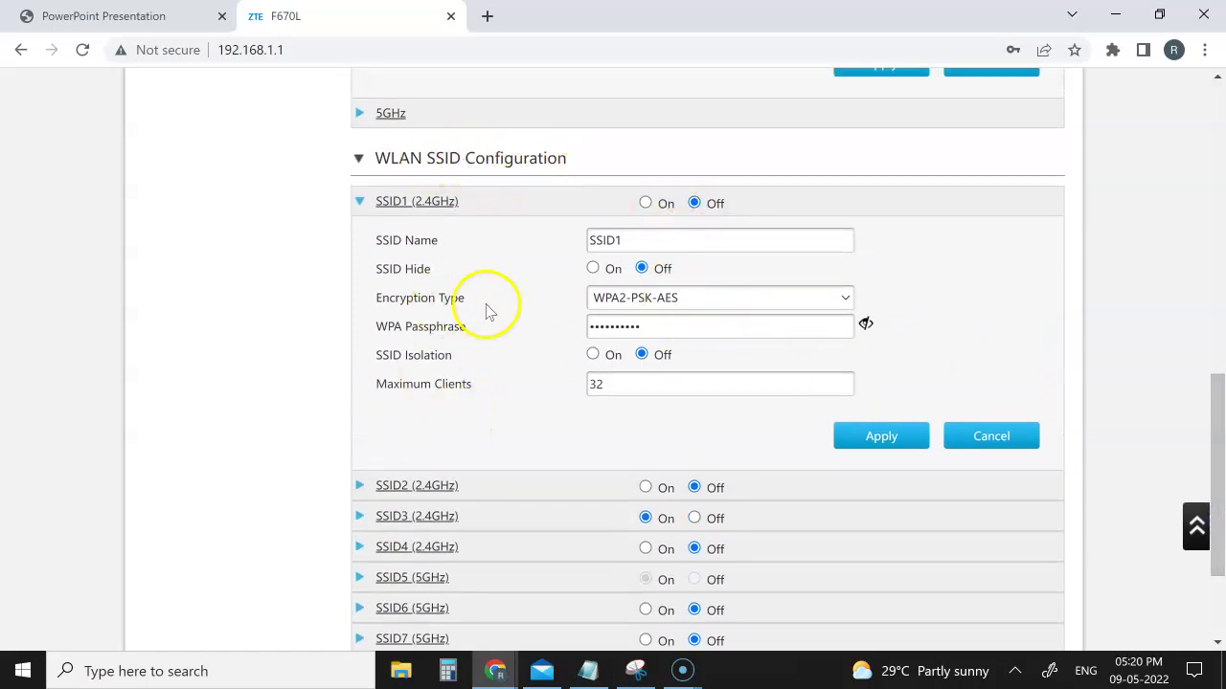
left_click(385, 490)
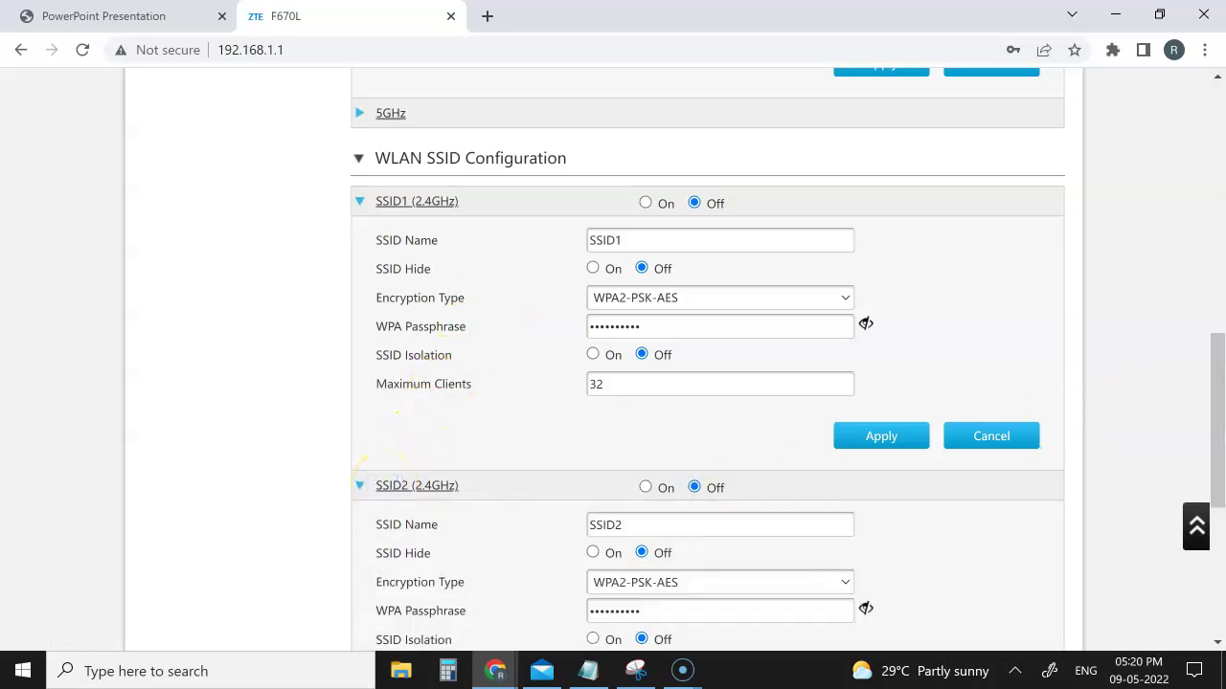
left_click_drag(1218, 369, 1217, 469)
left_click(406, 428)
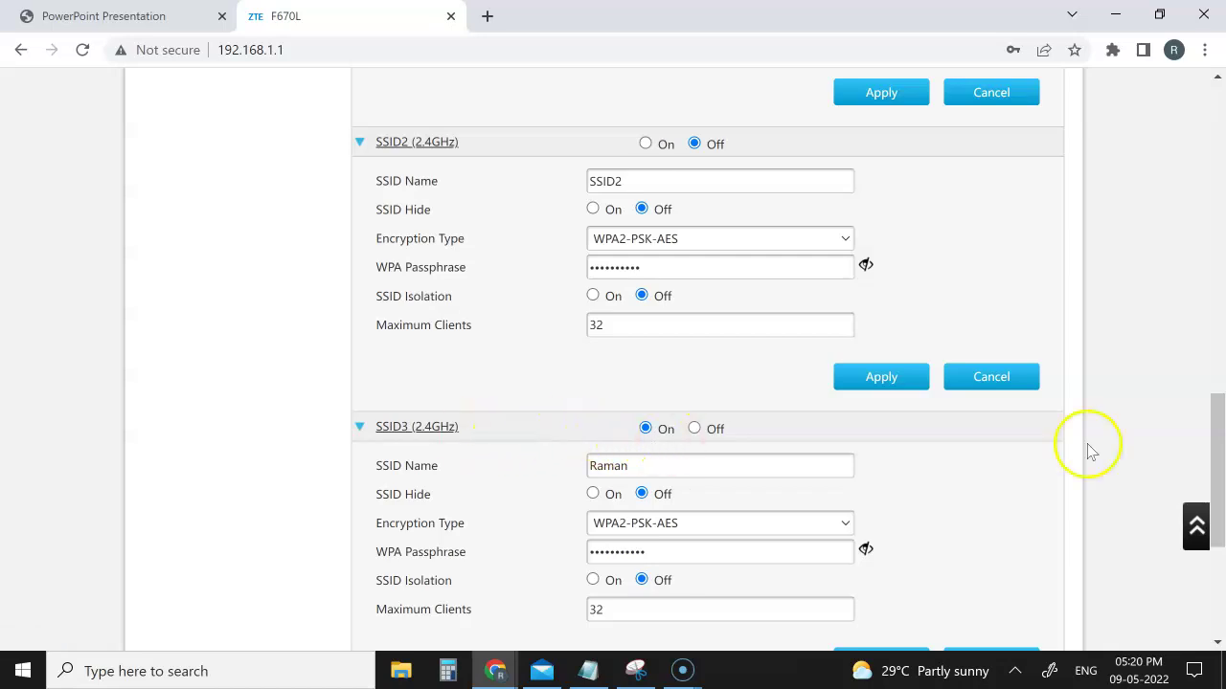
left_click_drag(1216, 450, 1213, 510)
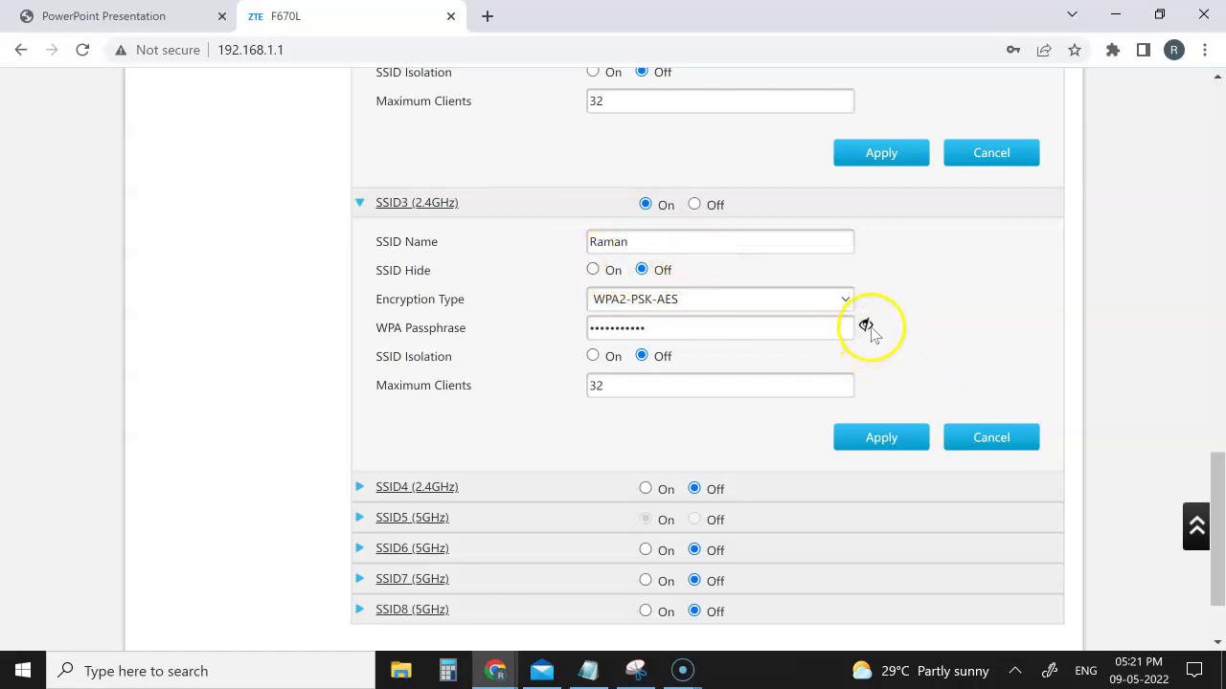
left_click(866, 327)
Mask the passphrase again, check the Wi-Fi list, and rename SSID3 from Raman to Raman1.
left_click(867, 328)
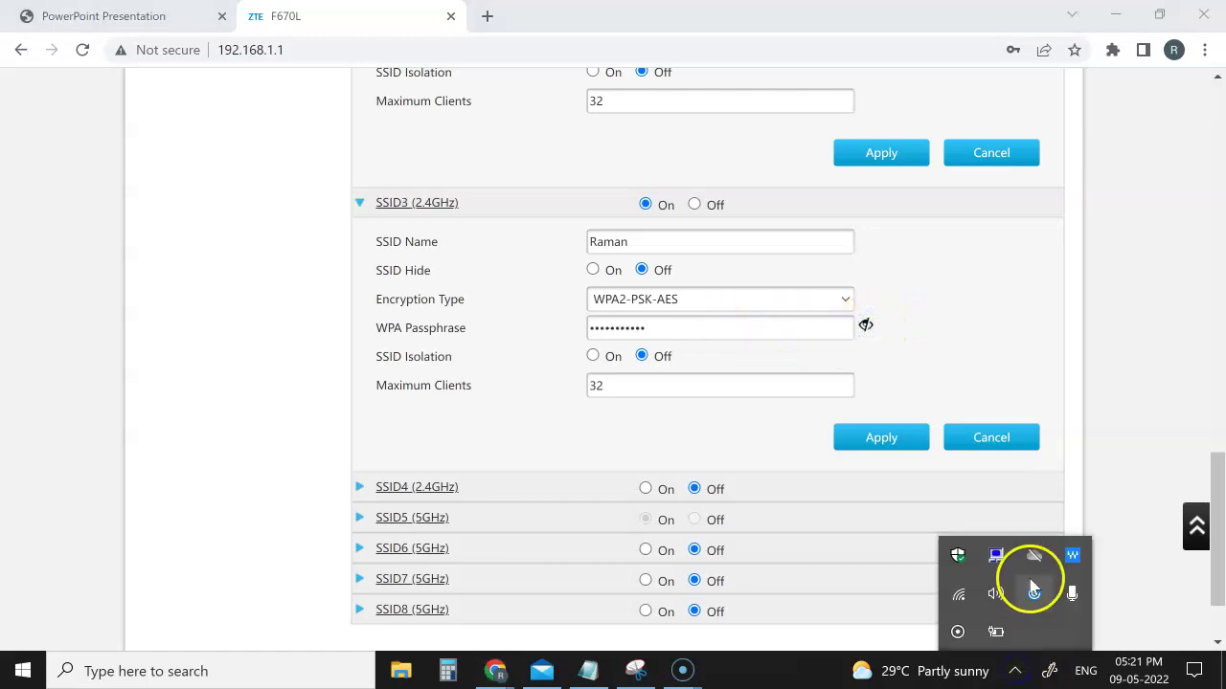
left_click(958, 596)
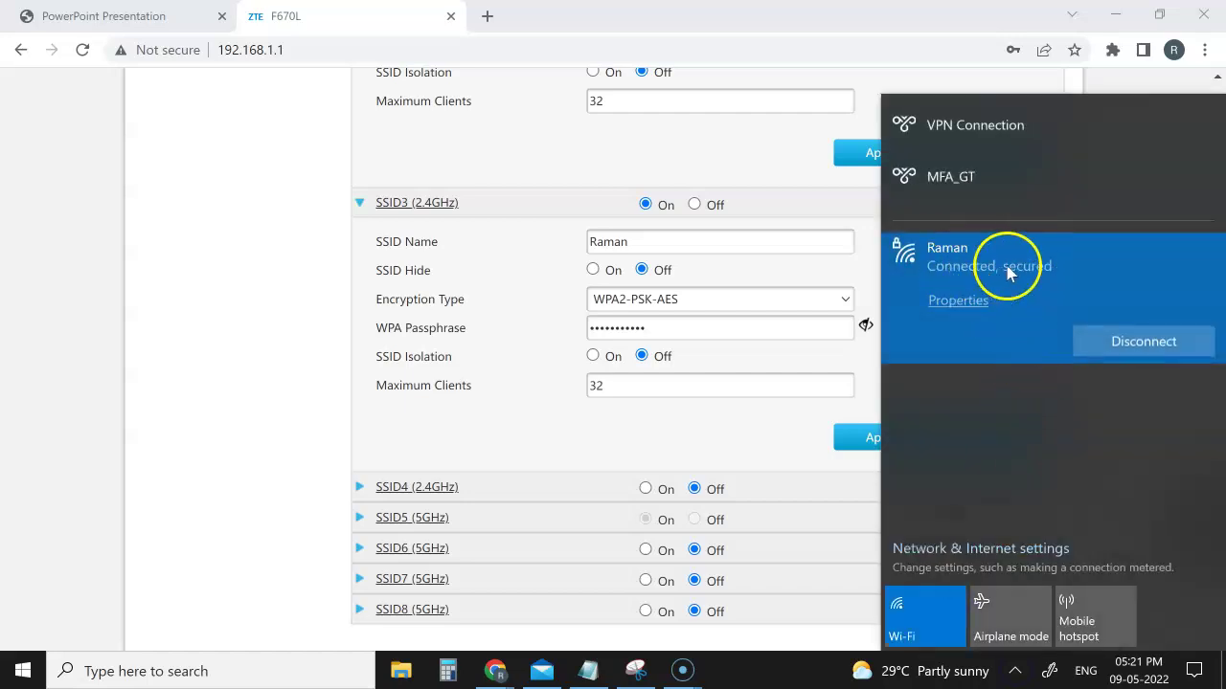
left_click(271, 327)
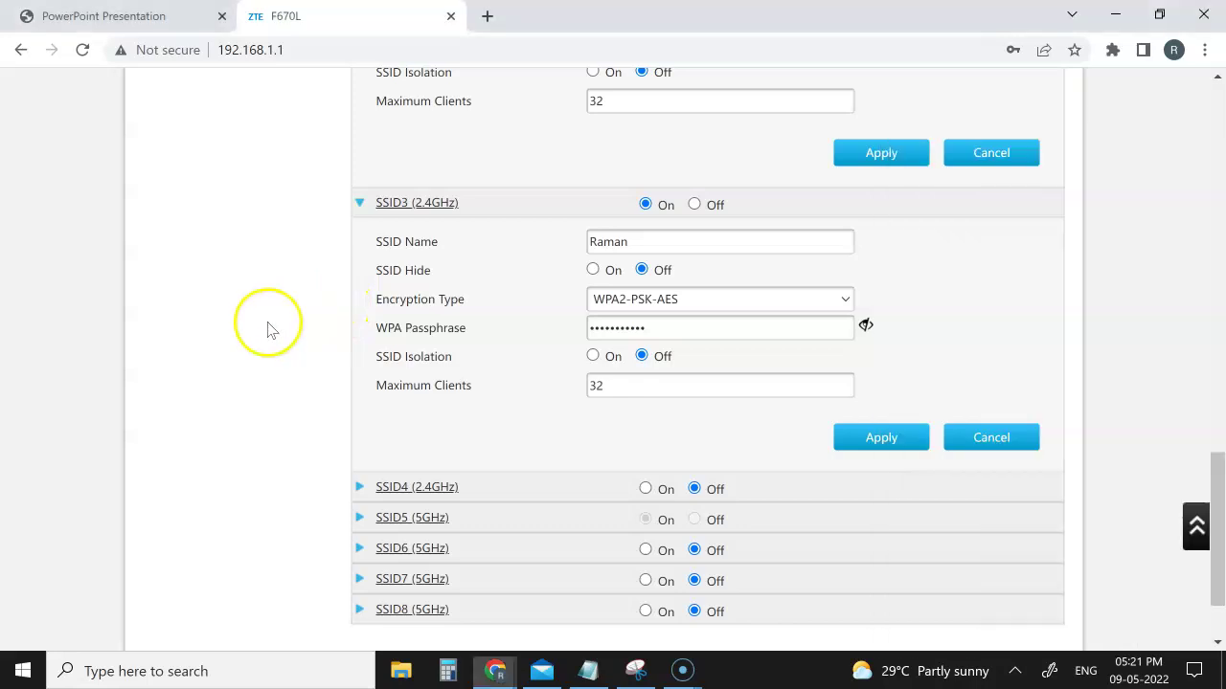
left_click(651, 246)
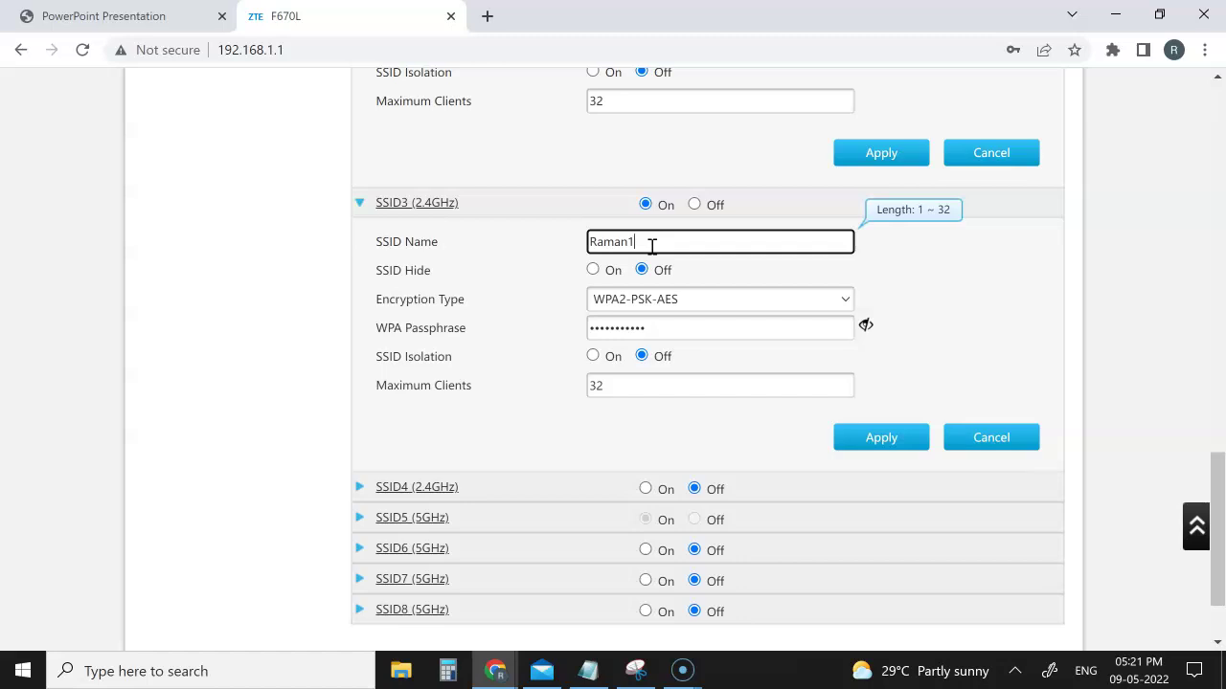
Check the Wi-Fi network list, then apply the SSID3 name Raman1 on the router.
left_click(1014, 670)
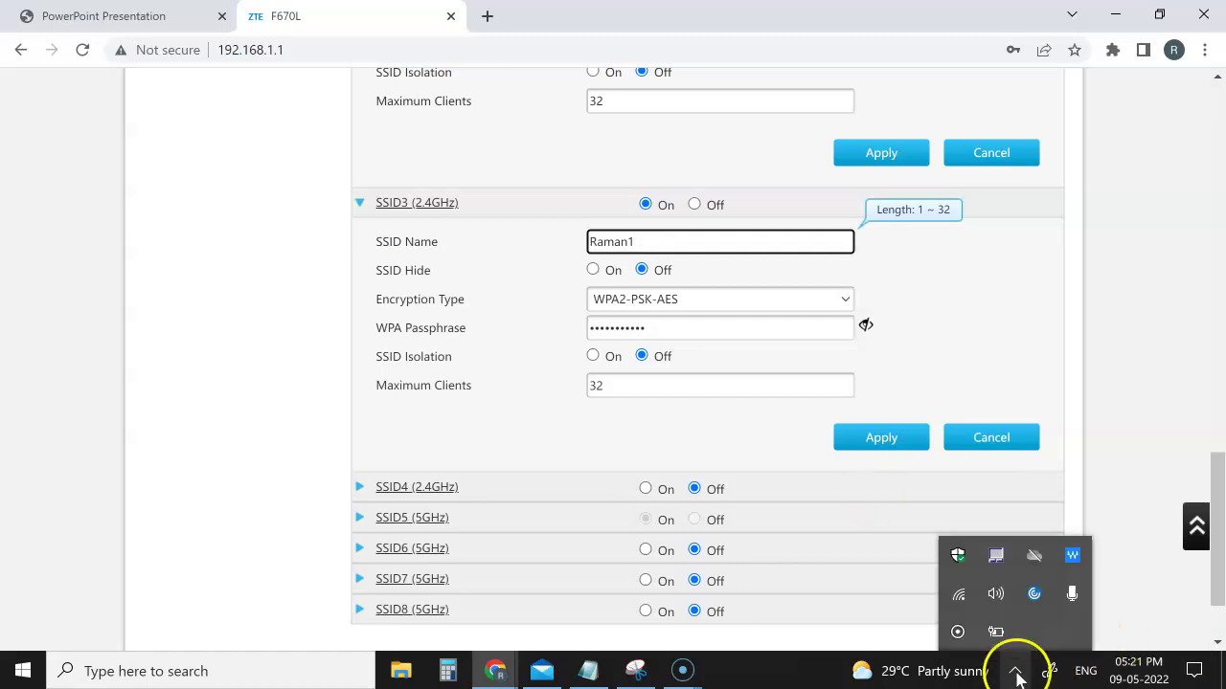
left_click(958, 595)
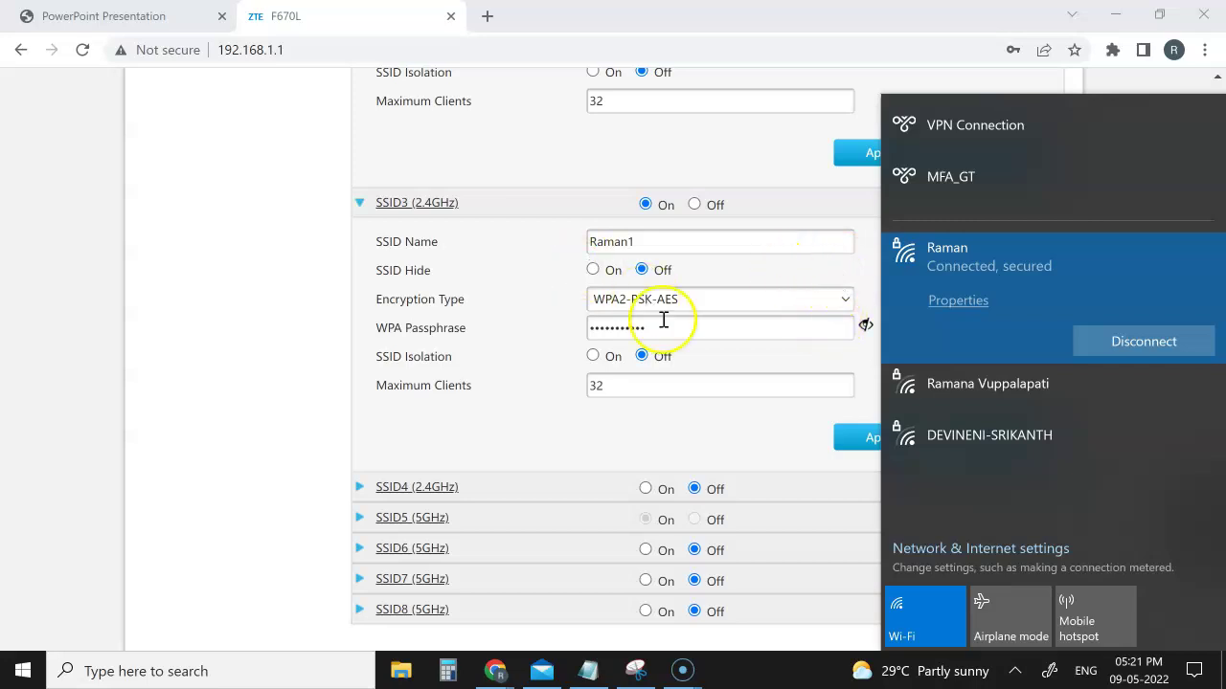
left_click(749, 452)
left_click(873, 442)
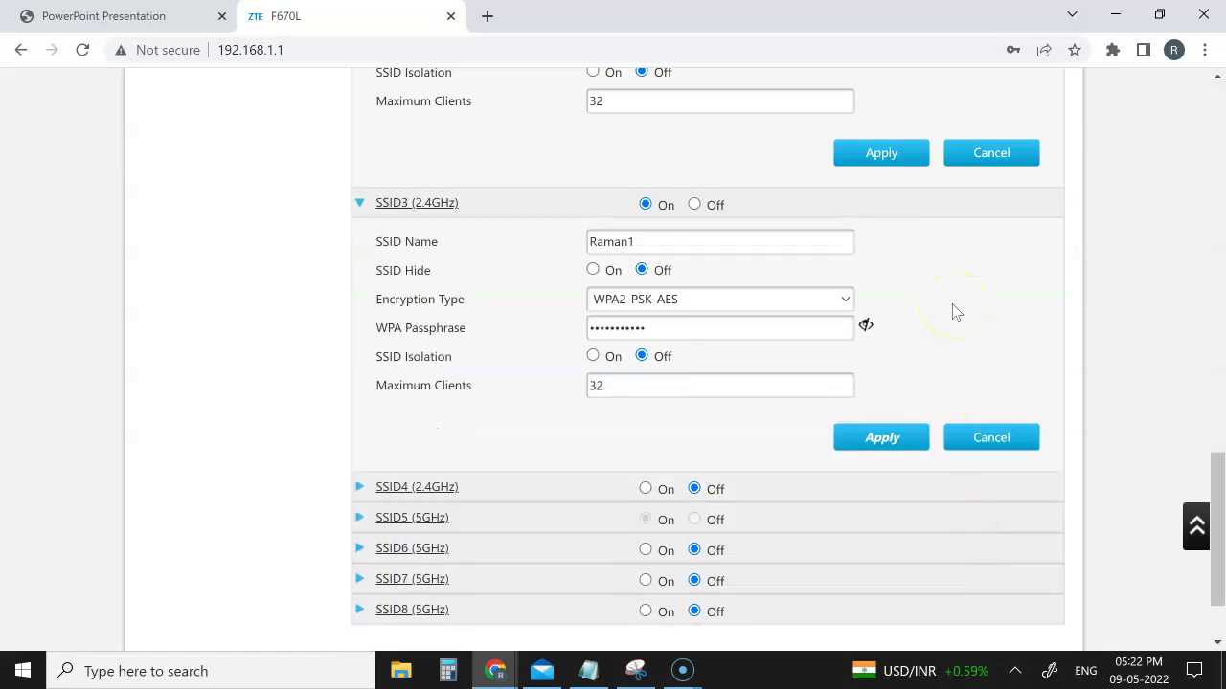
Confirm Raman is gone from the Wi-Fi list and try joining Raman1 with its security key.
left_click(1015, 670)
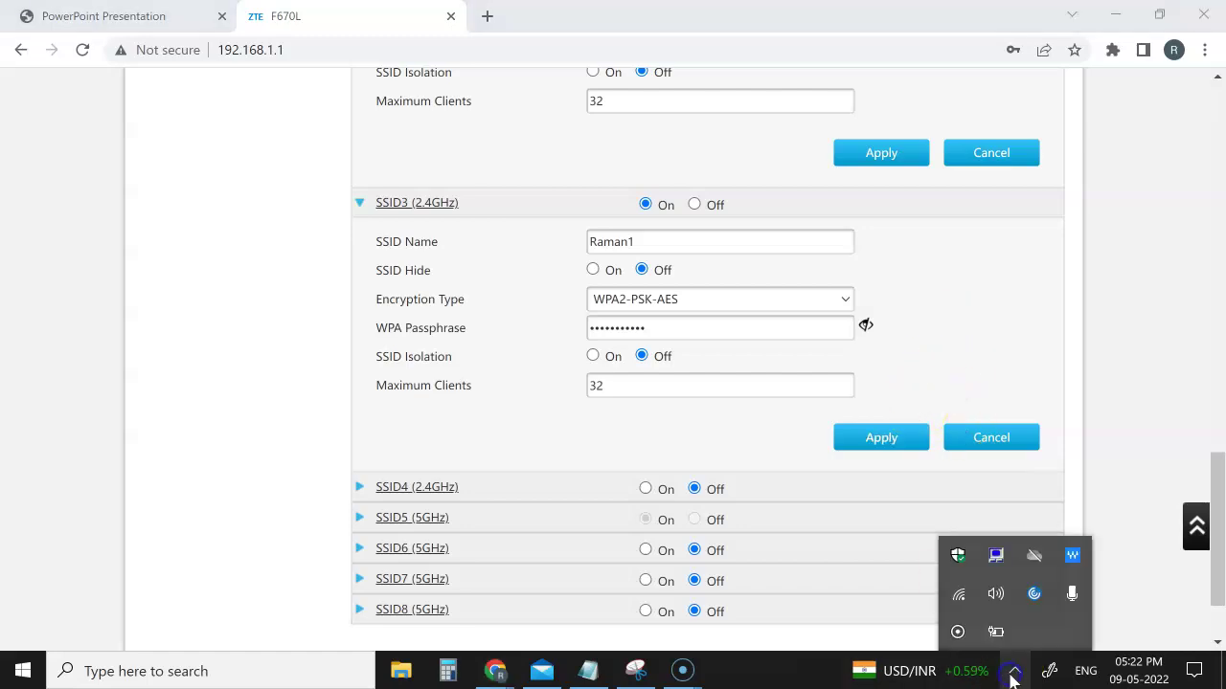
left_click(958, 600)
left_click(962, 593)
left_click(962, 594)
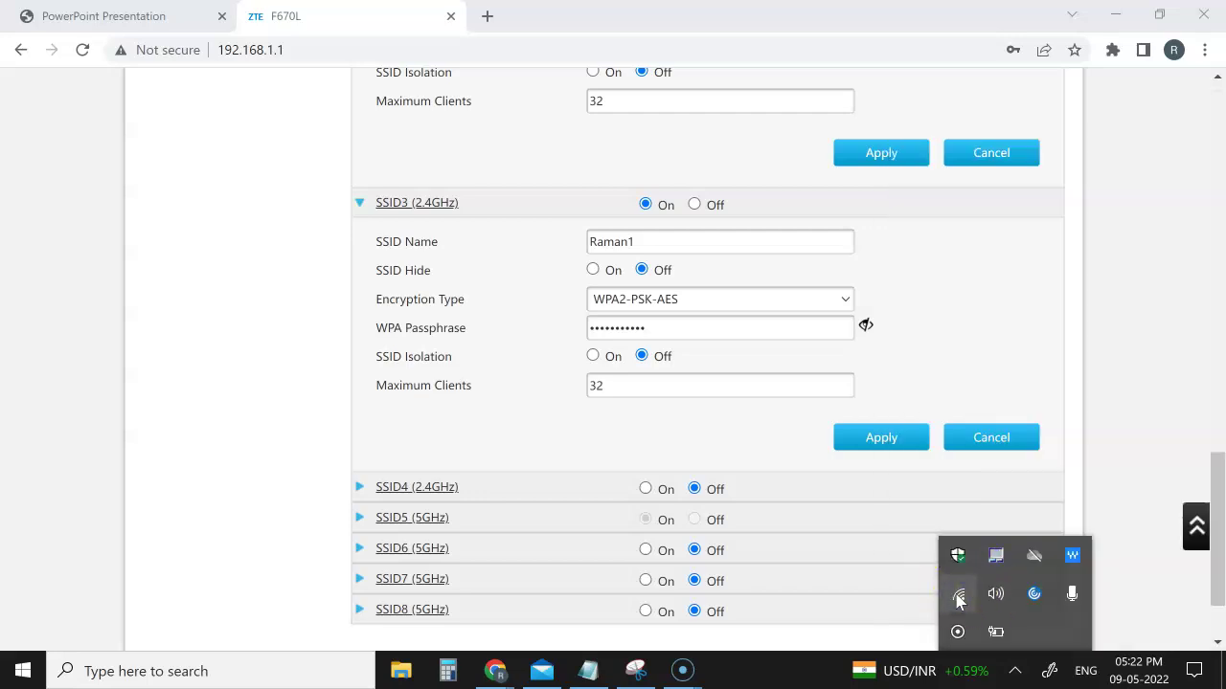
left_click(958, 599)
left_click(1012, 287)
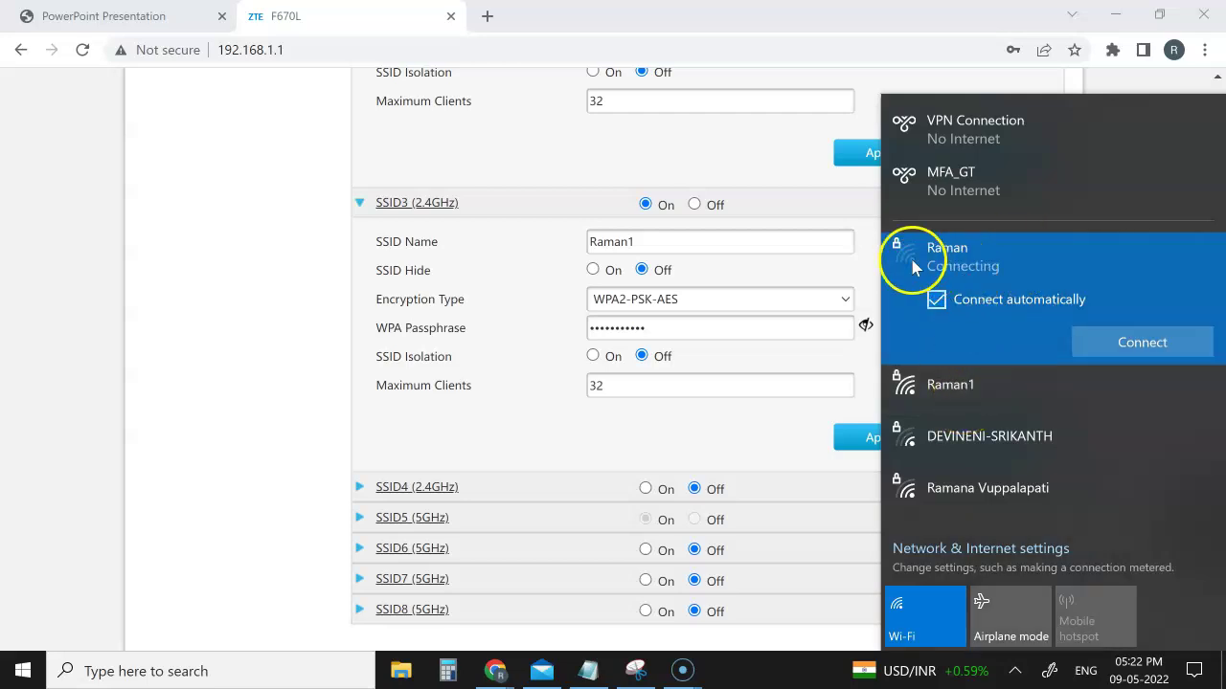
left_click(933, 383)
left_click(1142, 391)
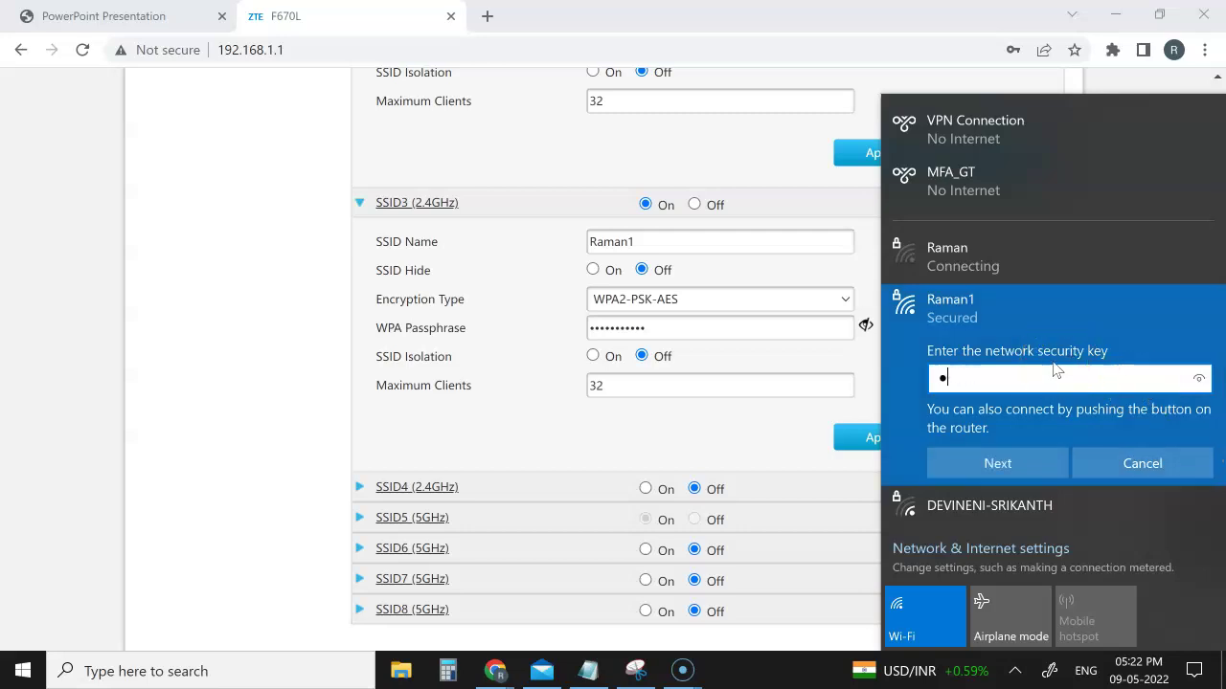
left_click(997, 463)
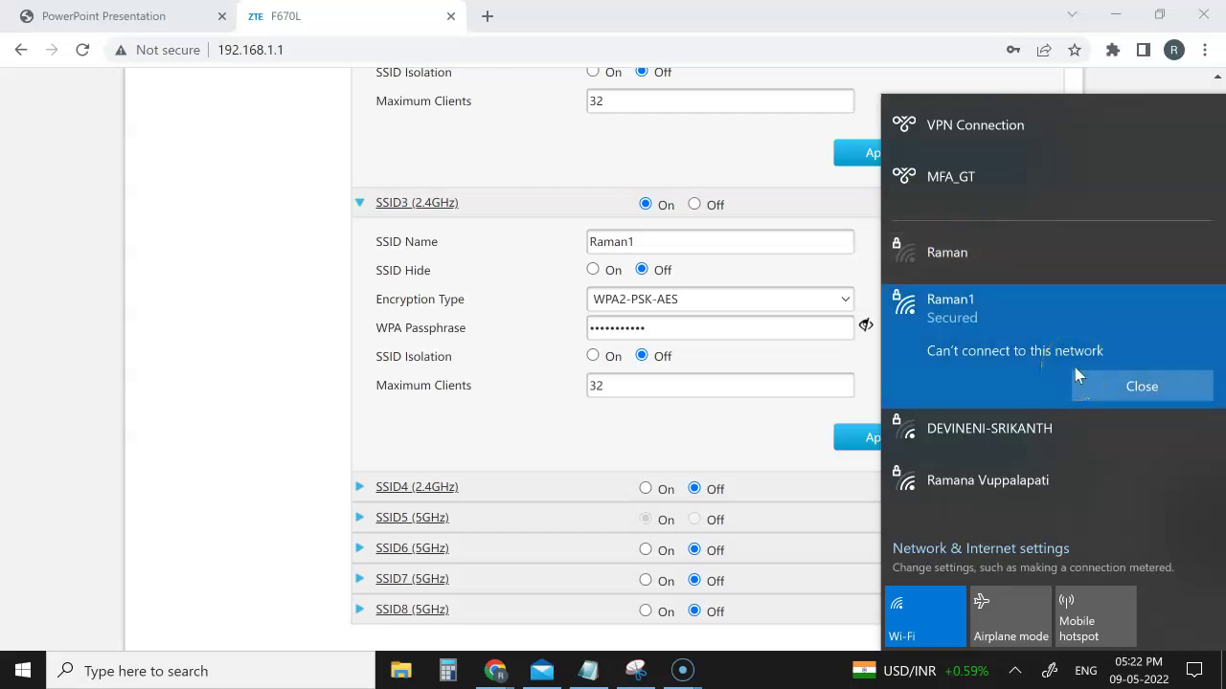
Dismiss the error, view Raman1's network properties, then close the Settings window.
left_click(1128, 385)
left_click(1137, 393)
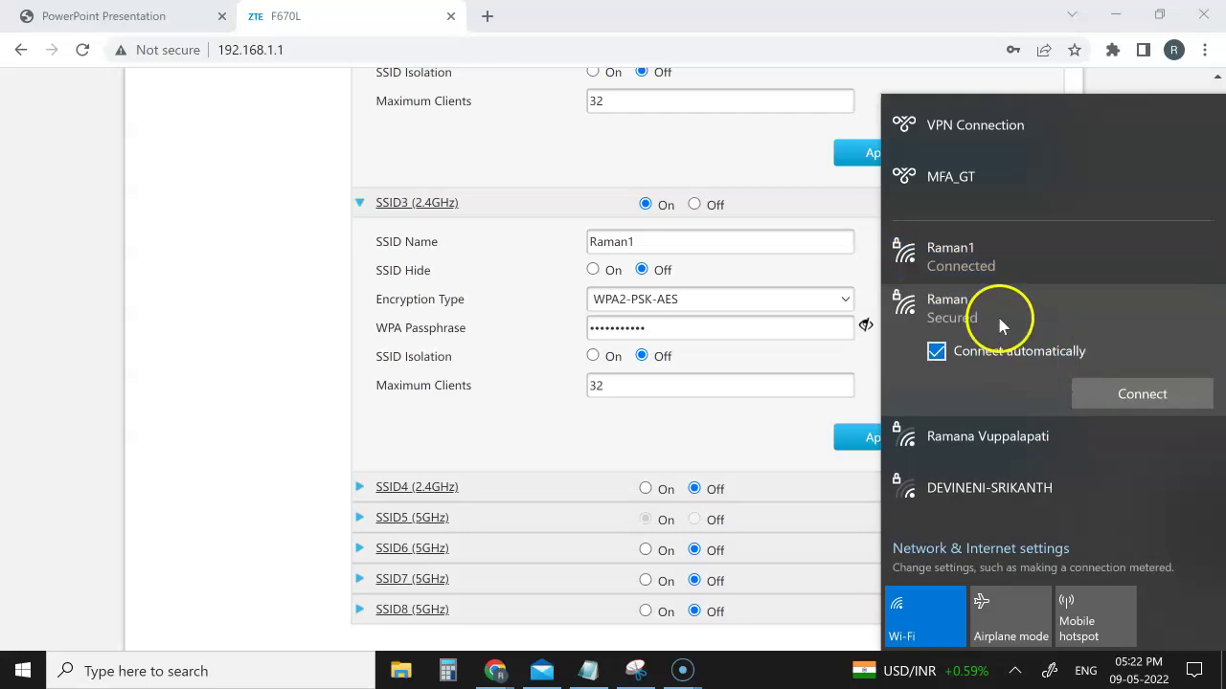
left_click(991, 256)
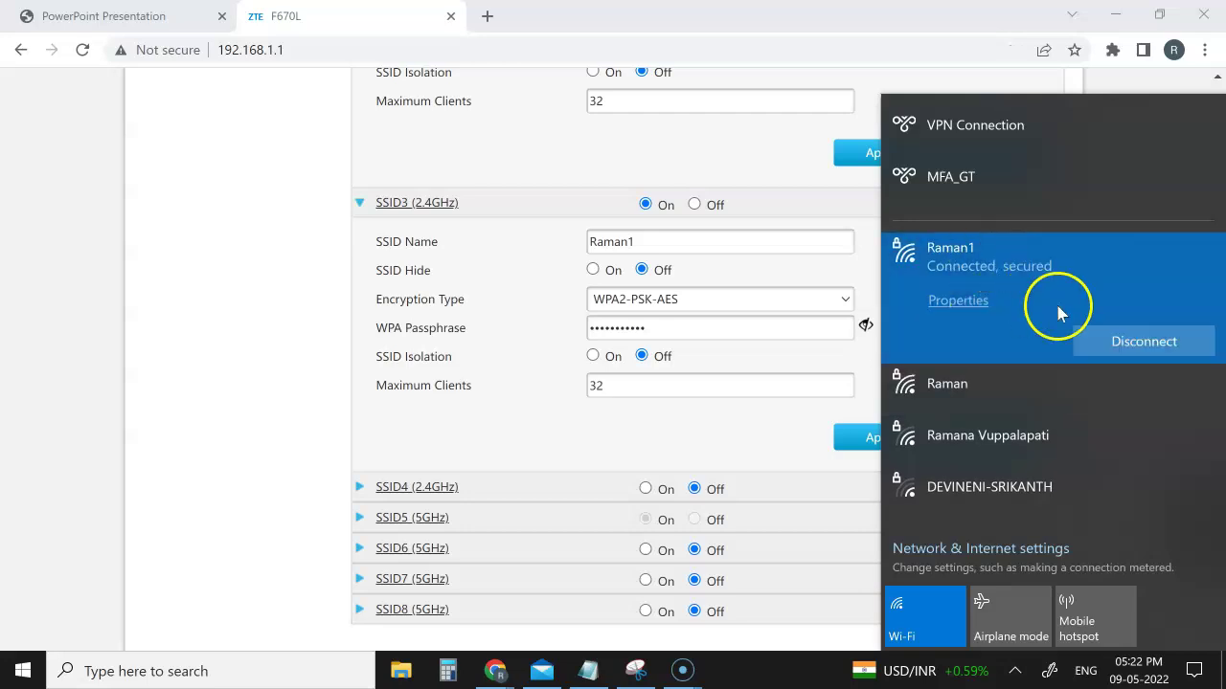
left_click(967, 300)
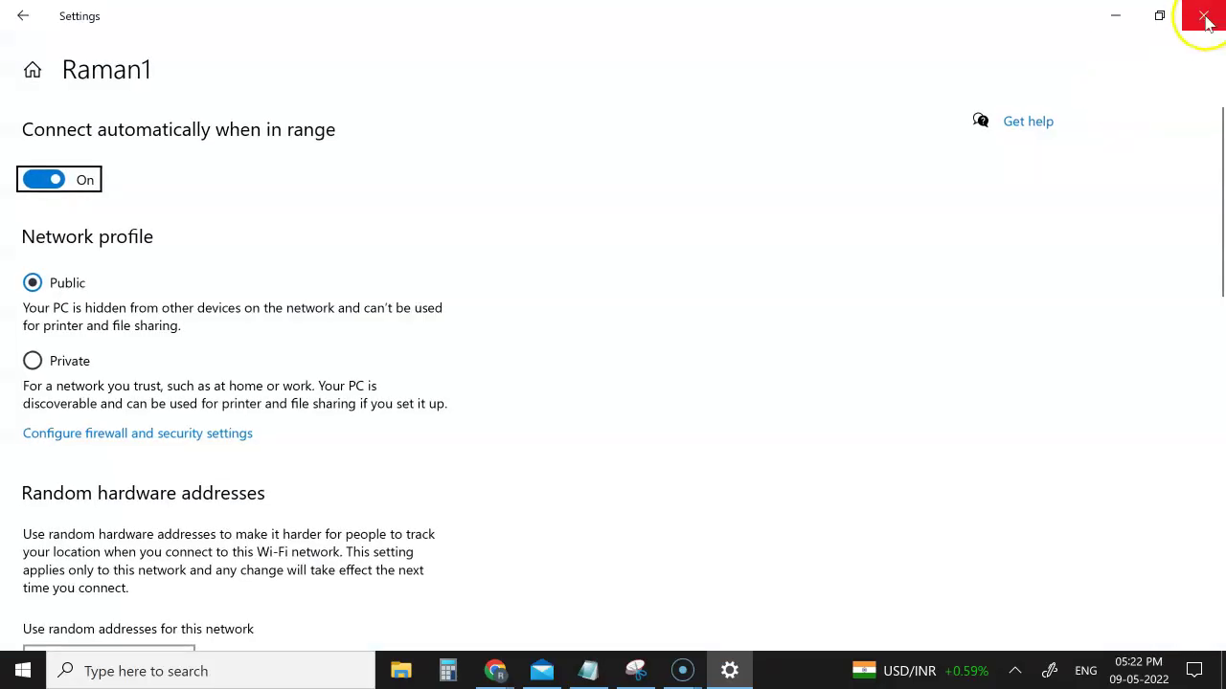
left_click(1205, 21)
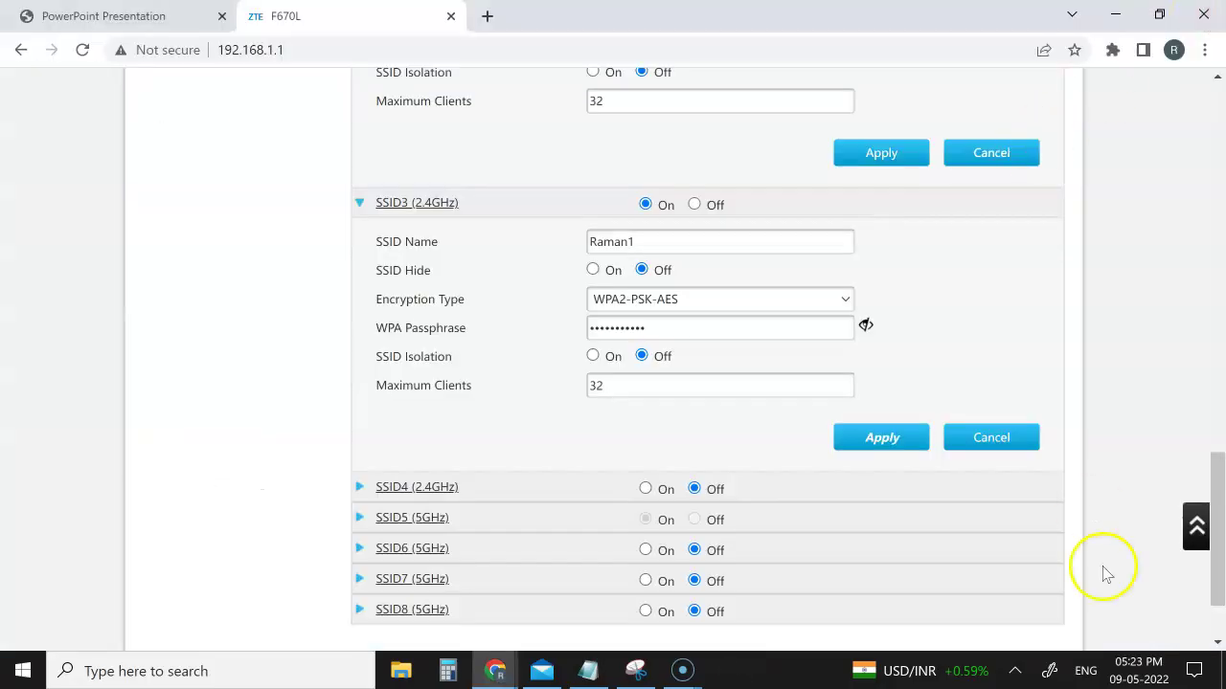
Reopen the Wi-Fi list to confirm Raman1 is connected, then close it.
left_click(1016, 667)
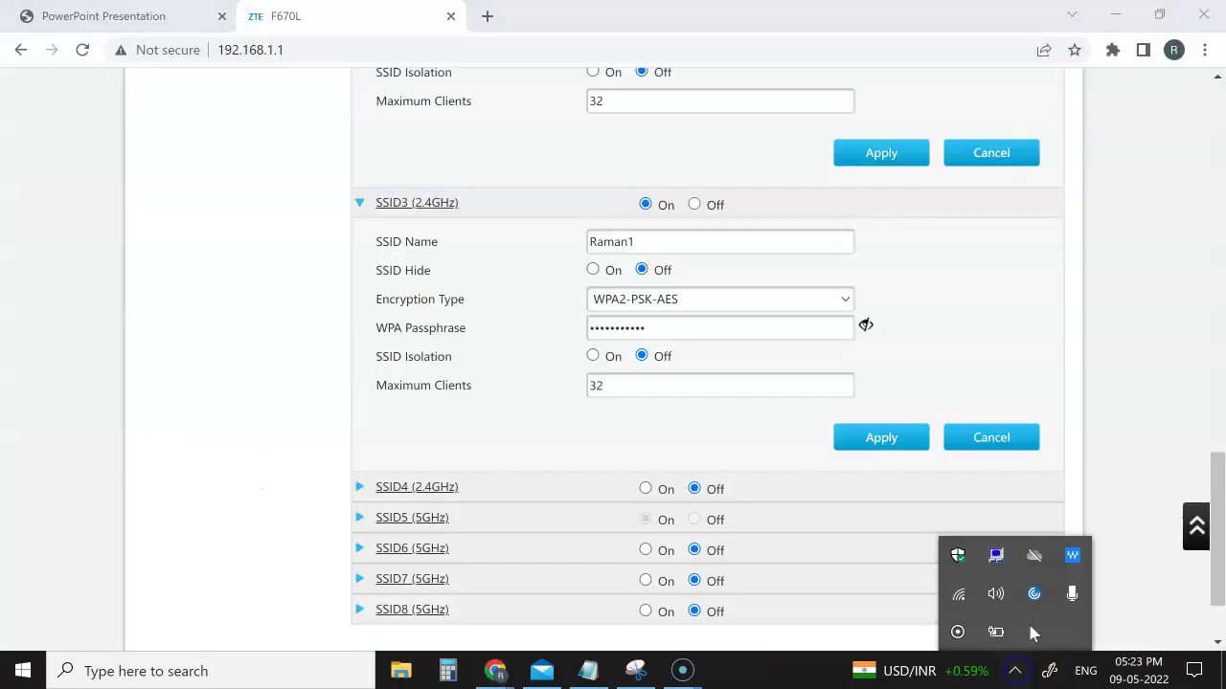
left_click(957, 594)
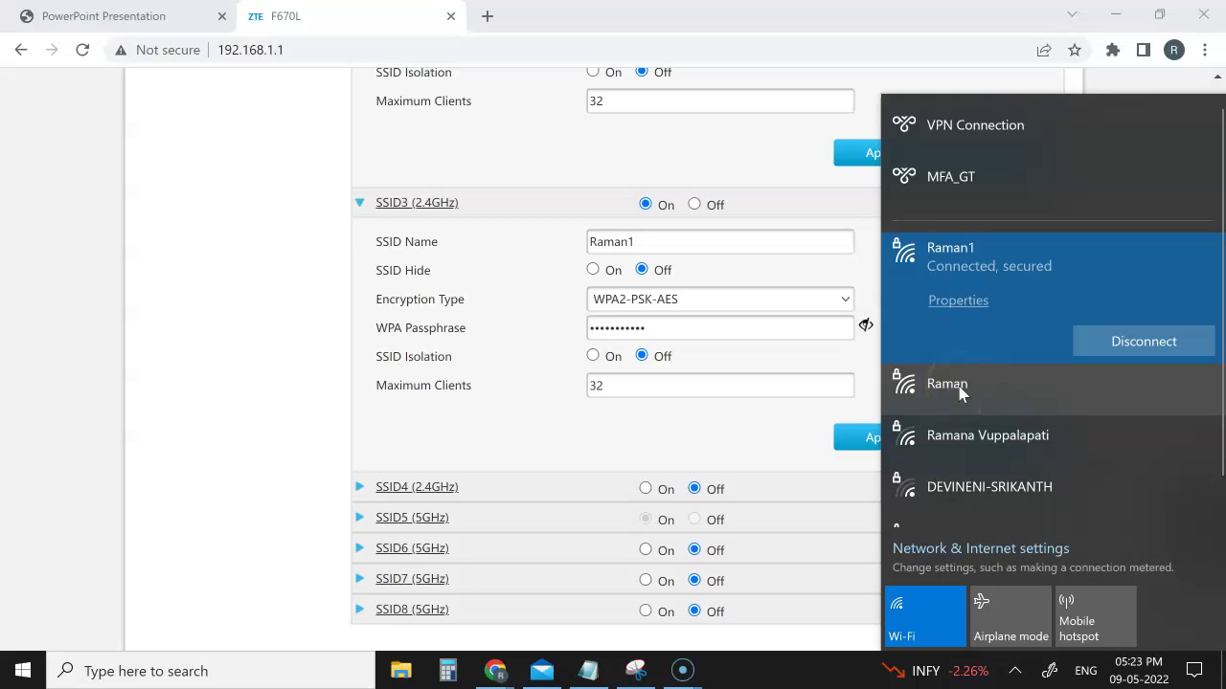
left_click(257, 328)
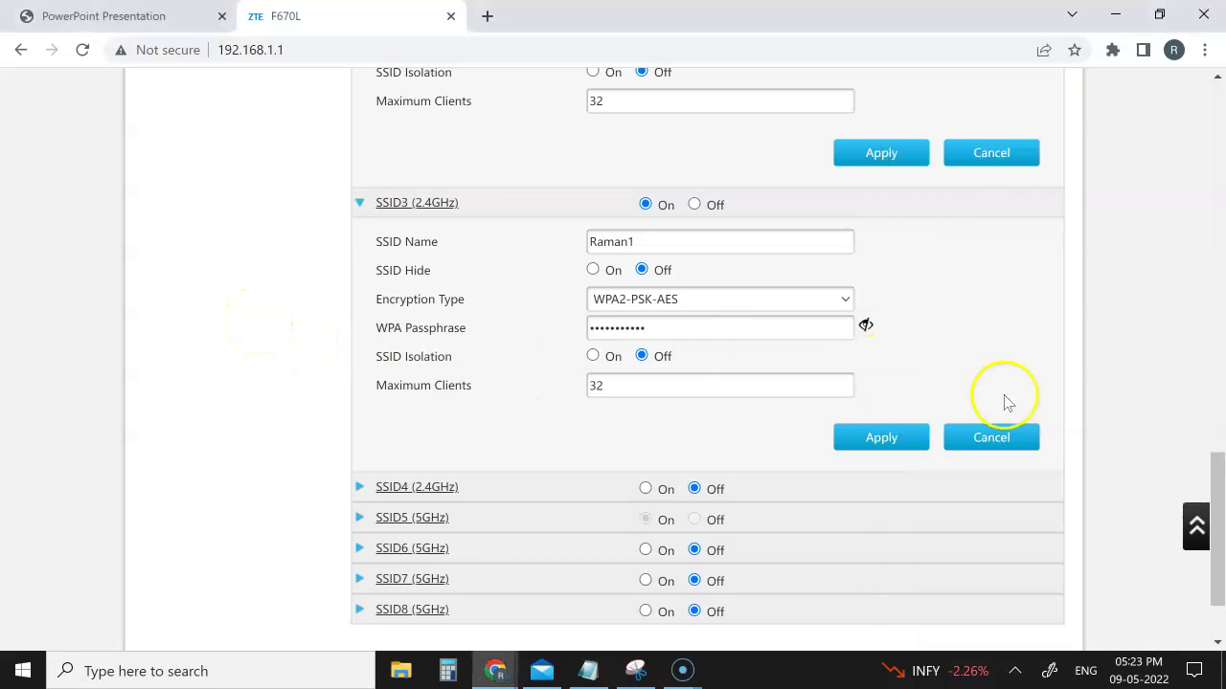
View the Band Steering, WPS and Advanced WLAN tabs, then return to Basic.
left_click_drag(1218, 526, 1214, 120)
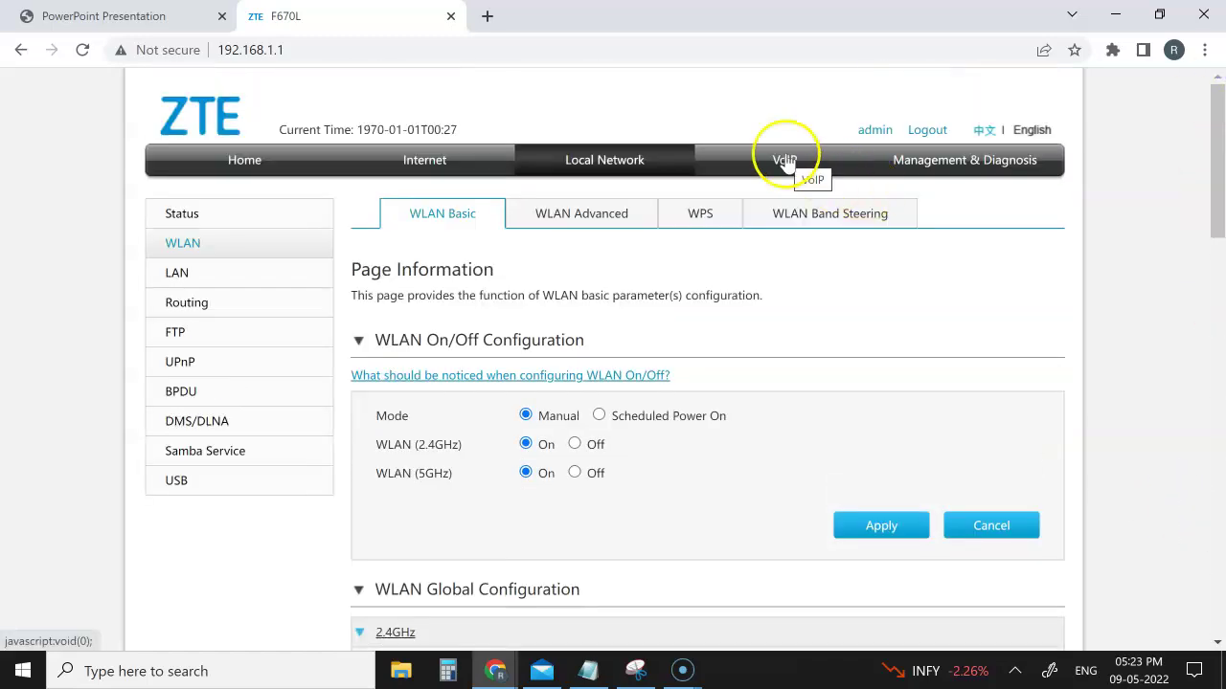
left_click(792, 213)
left_click(687, 219)
left_click(598, 218)
left_click(450, 224)
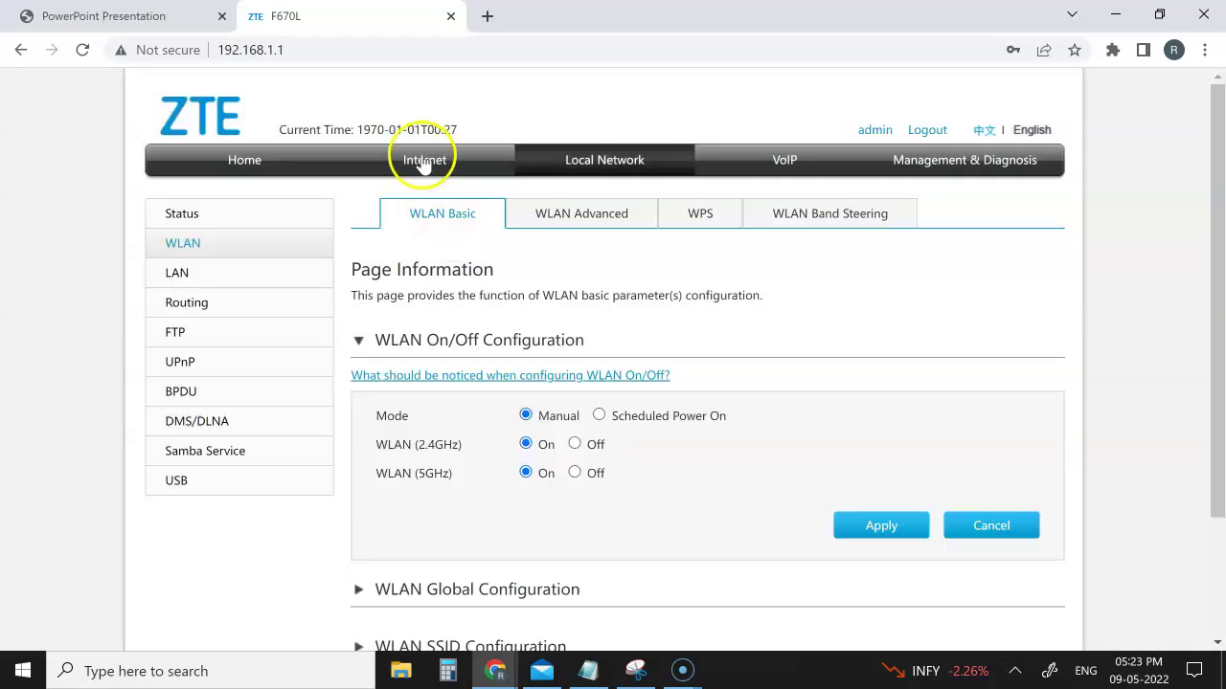
Look over the Internet status, PON information, home overview and device information pages.
left_click(424, 163)
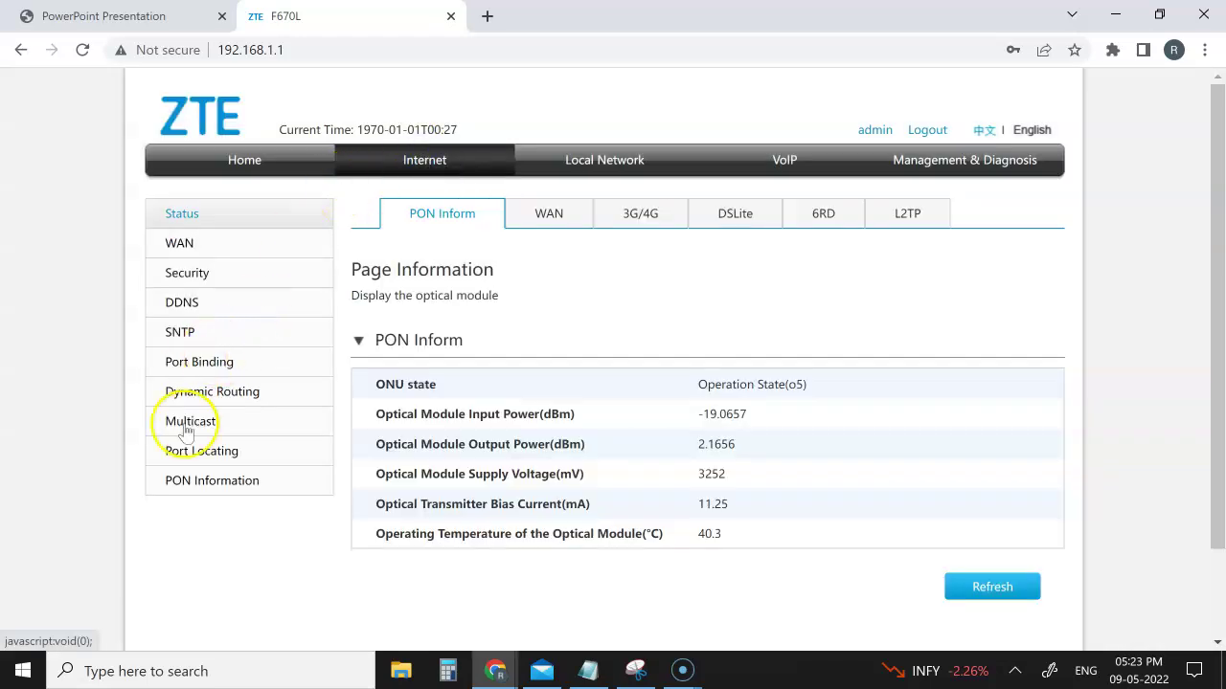
left_click(191, 482)
left_click(177, 215)
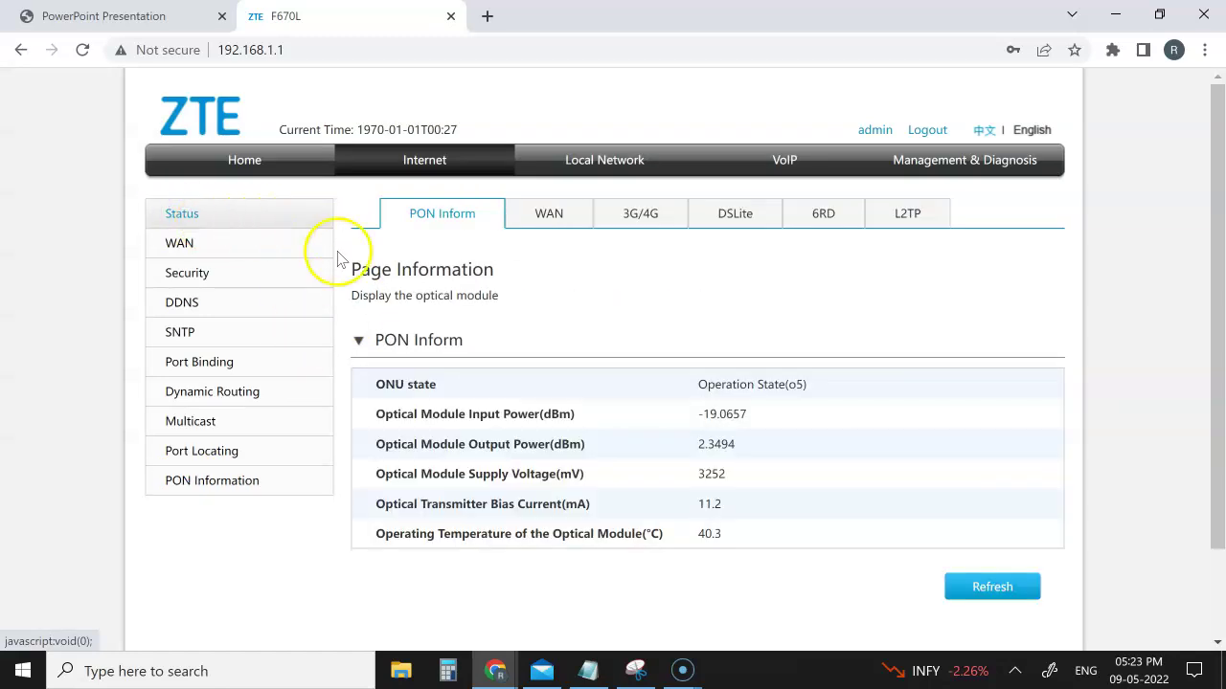
left_click(245, 161)
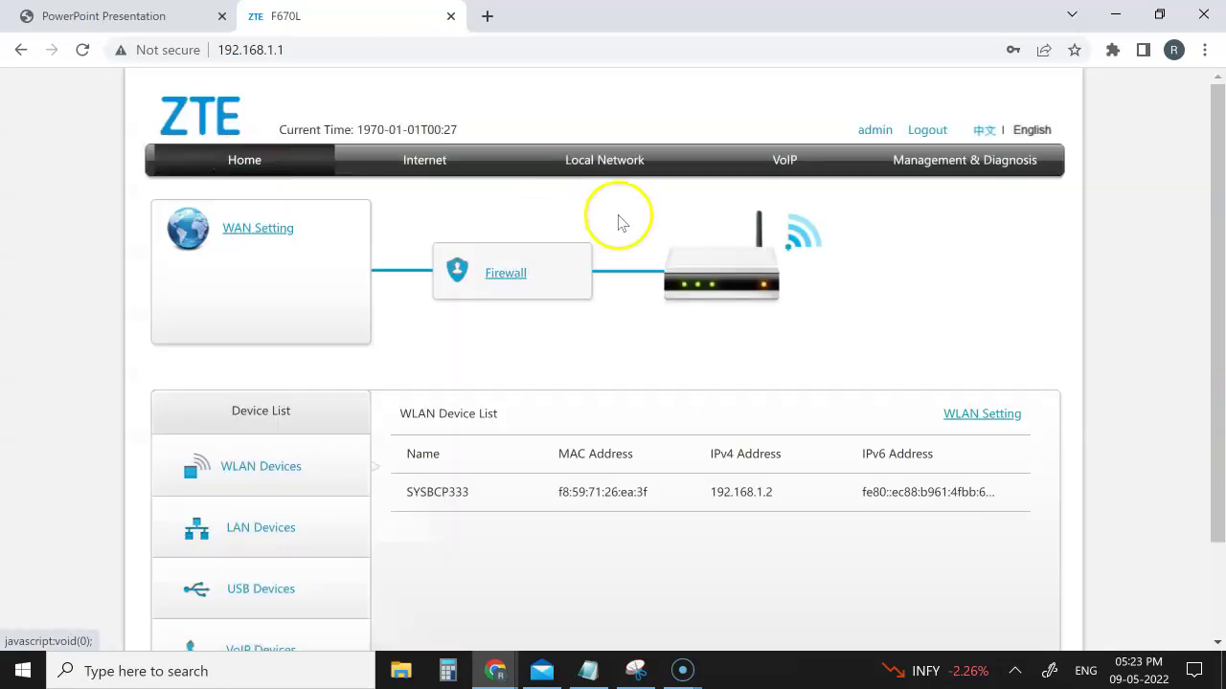
left_click(973, 163)
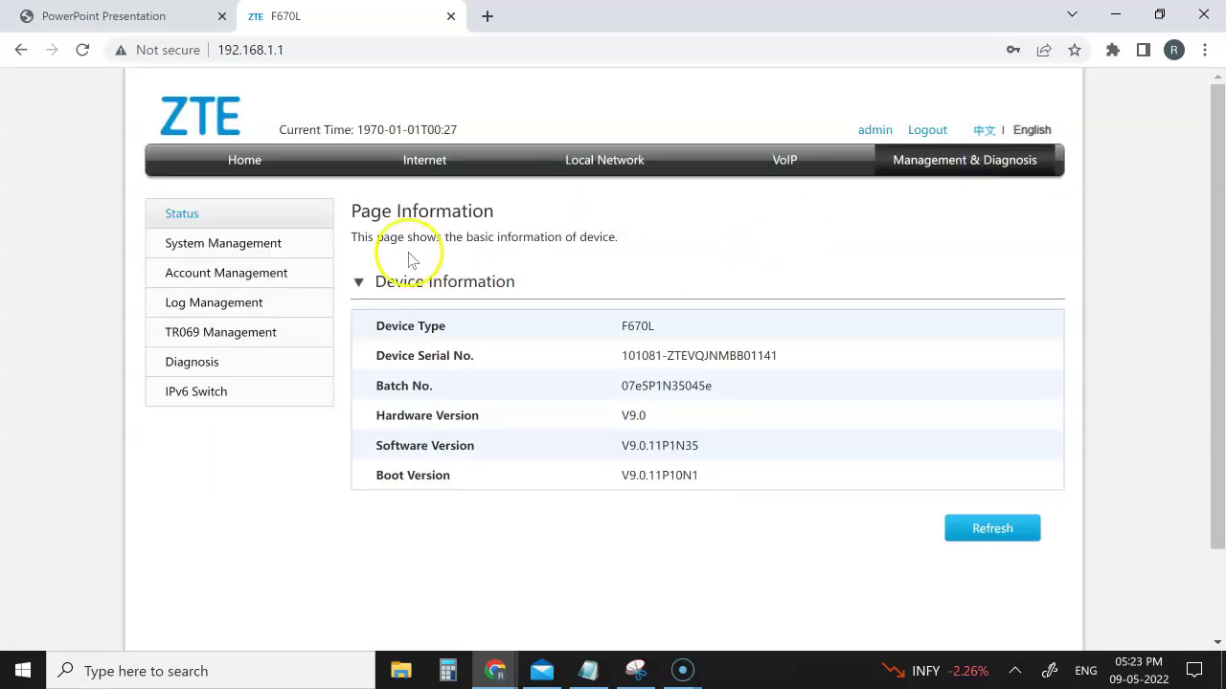
left_click(242, 158)
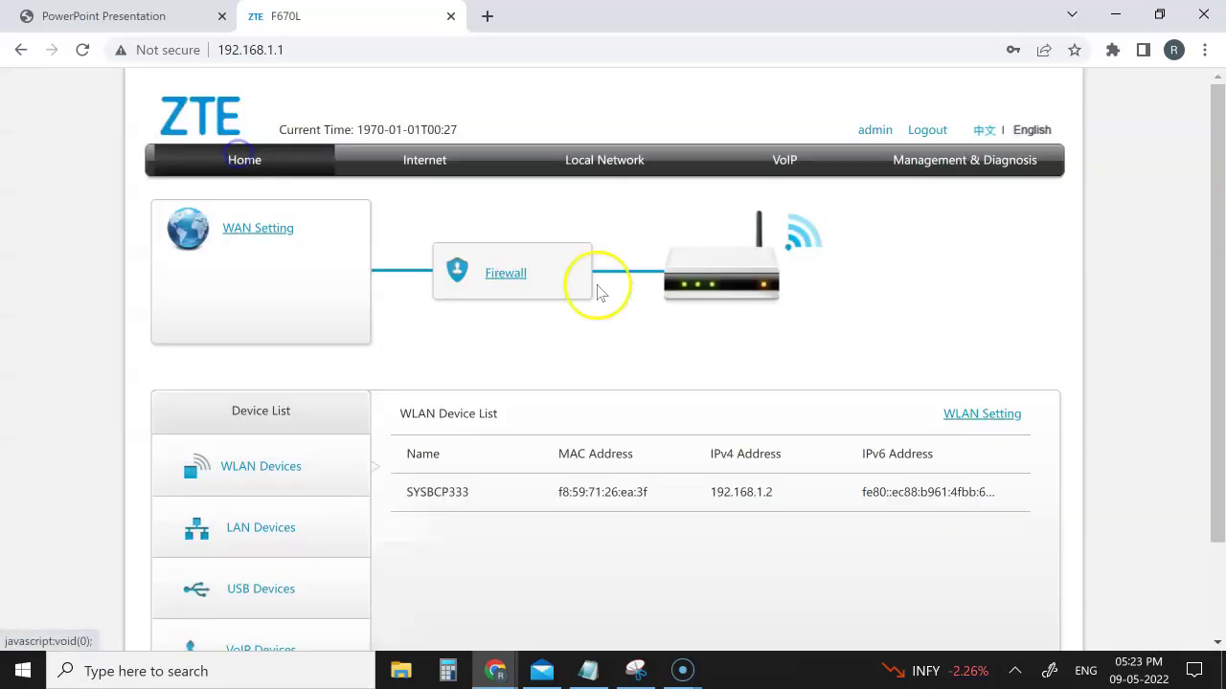
Open WLAN settings from Home and expand the Global and SSID Configuration sections.
left_click(962, 421)
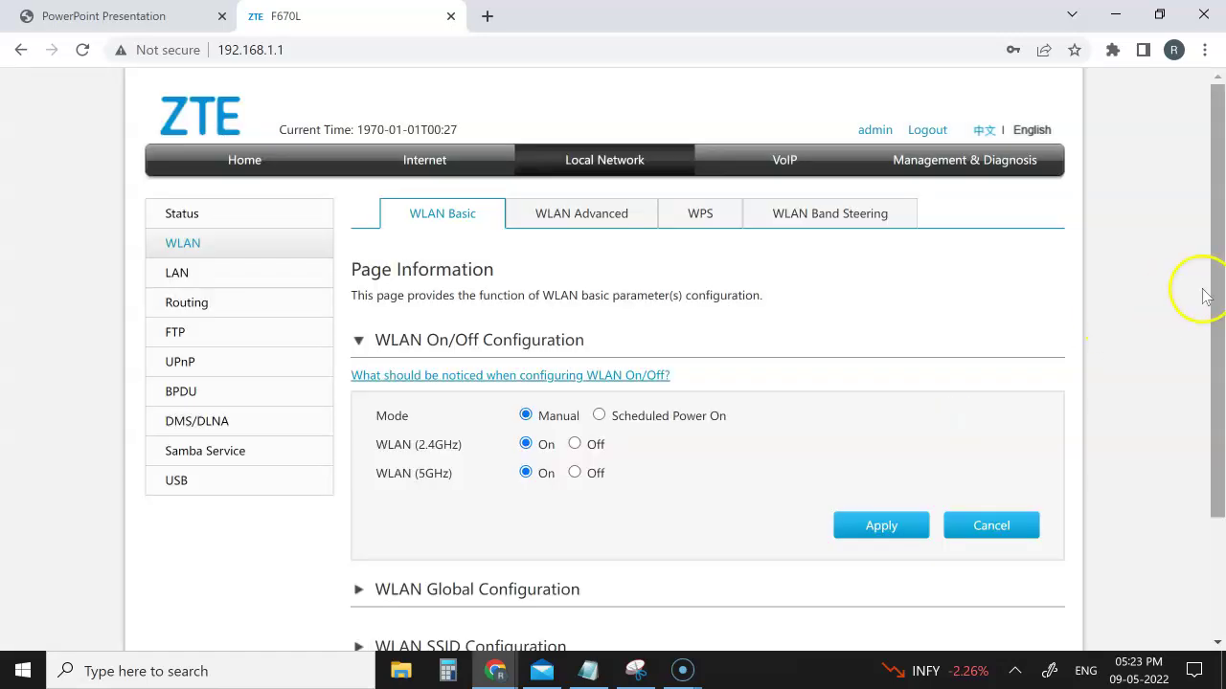
left_click_drag(1216, 321, 1209, 438)
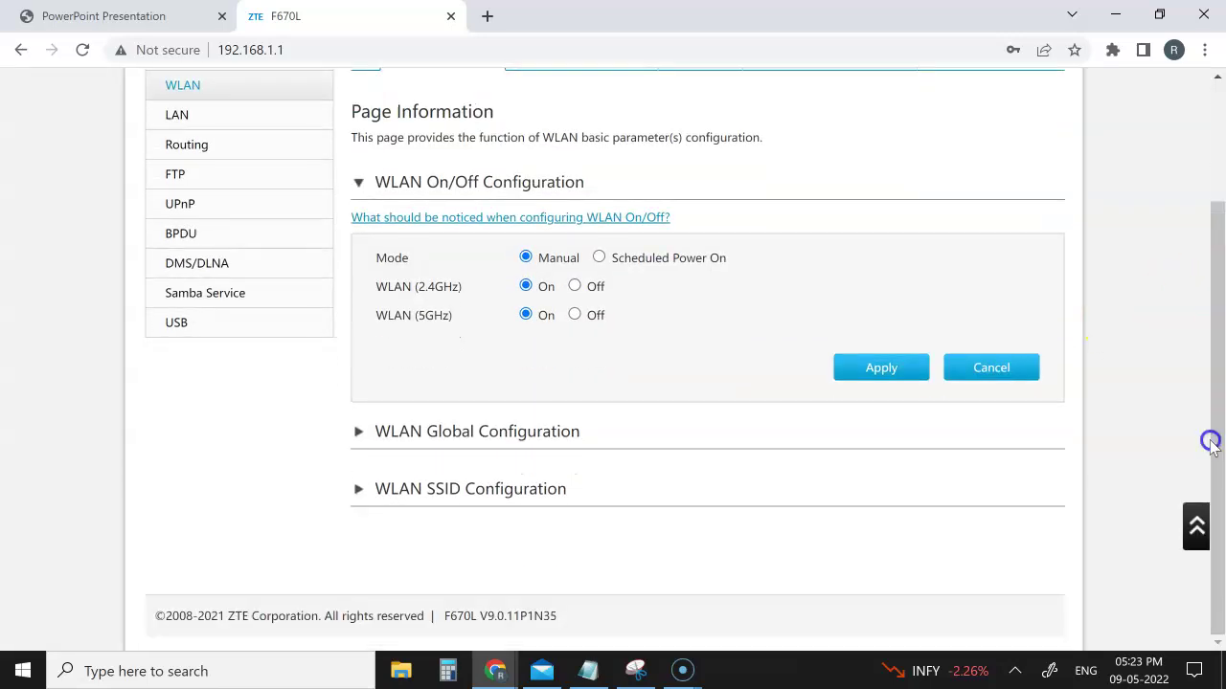
left_click(505, 430)
left_click_drag(1214, 313, 1192, 110)
left_click(470, 487)
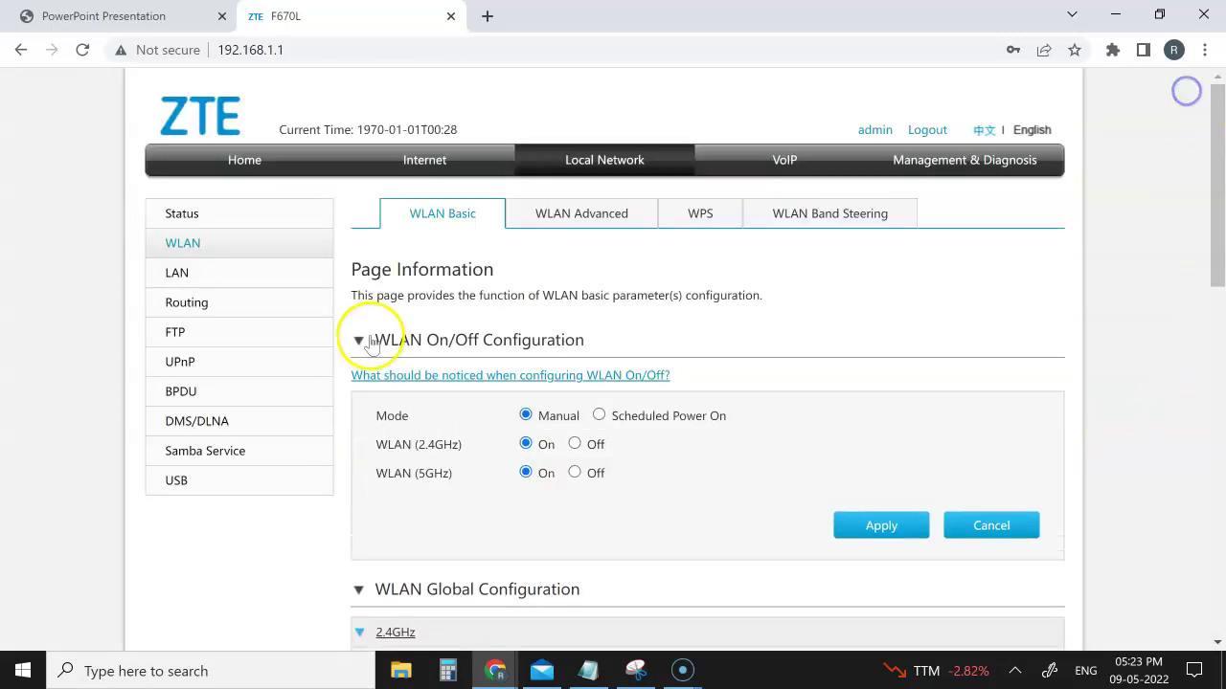
Open the Local Network USB page, where USB Printer is set to On.
left_click(189, 489)
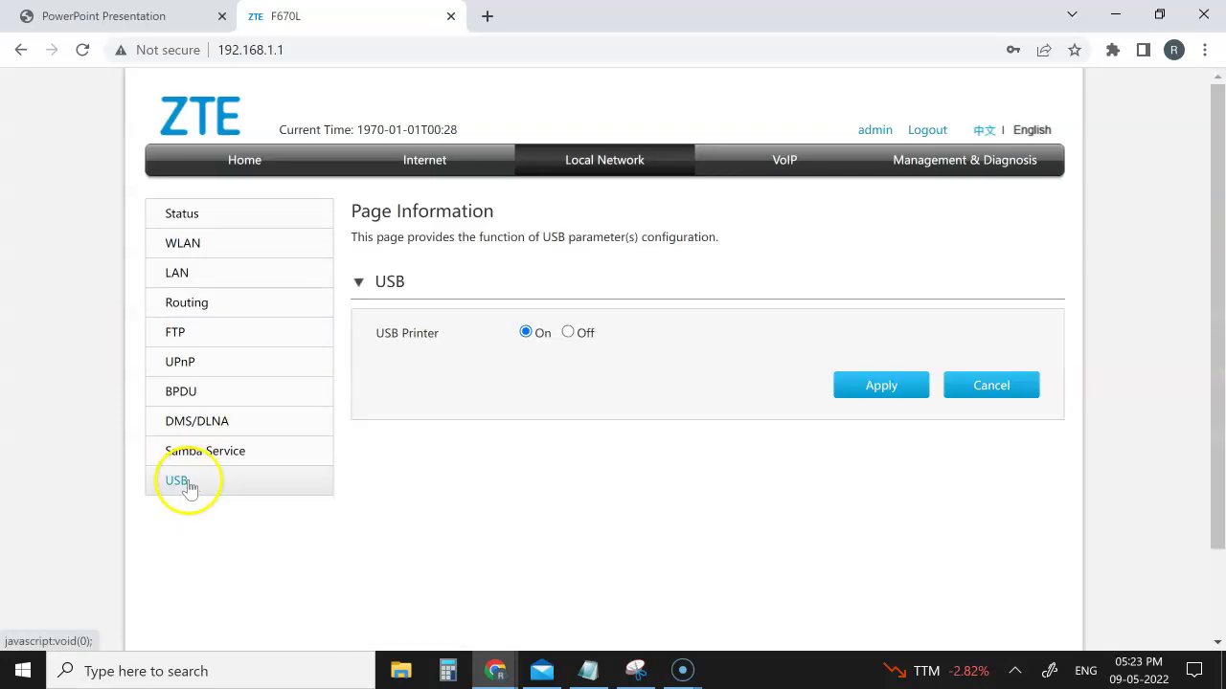